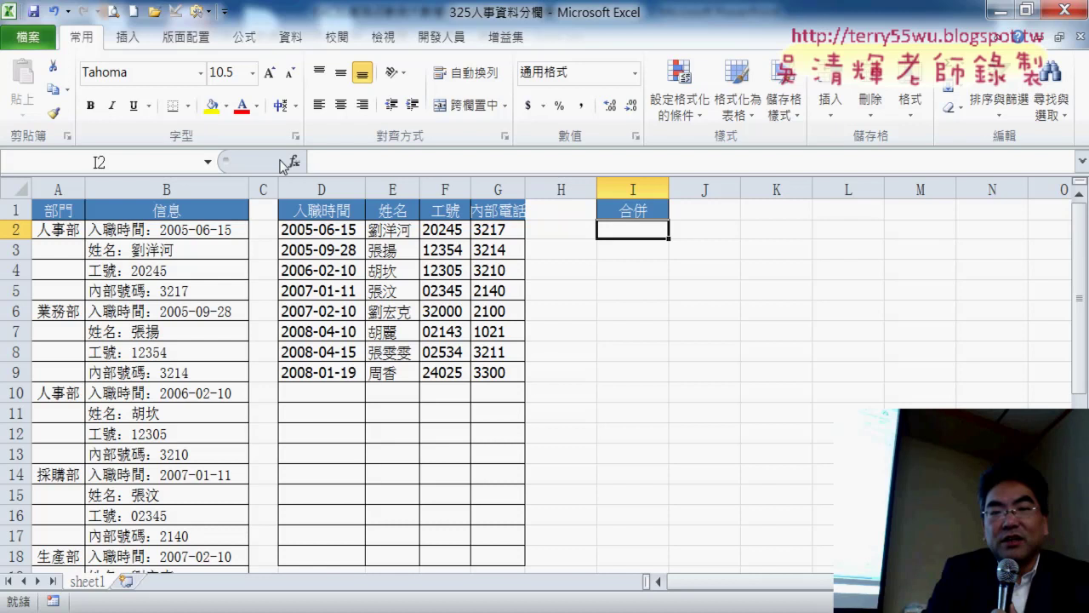
Start an INDEX function in I2 using its array form from the recently used list
click(294, 161)
click(607, 313)
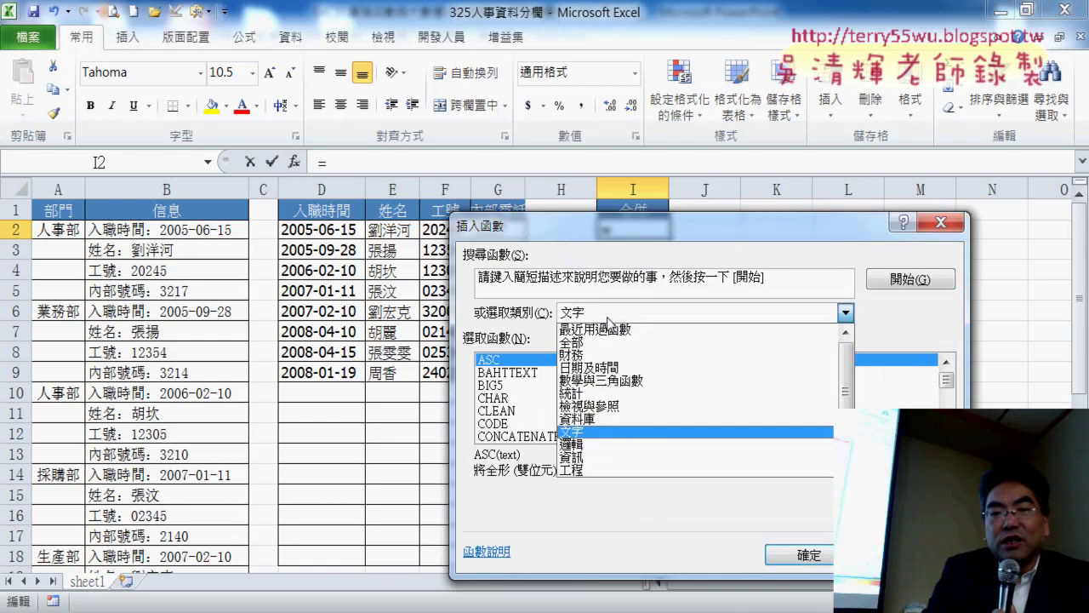
click(608, 326)
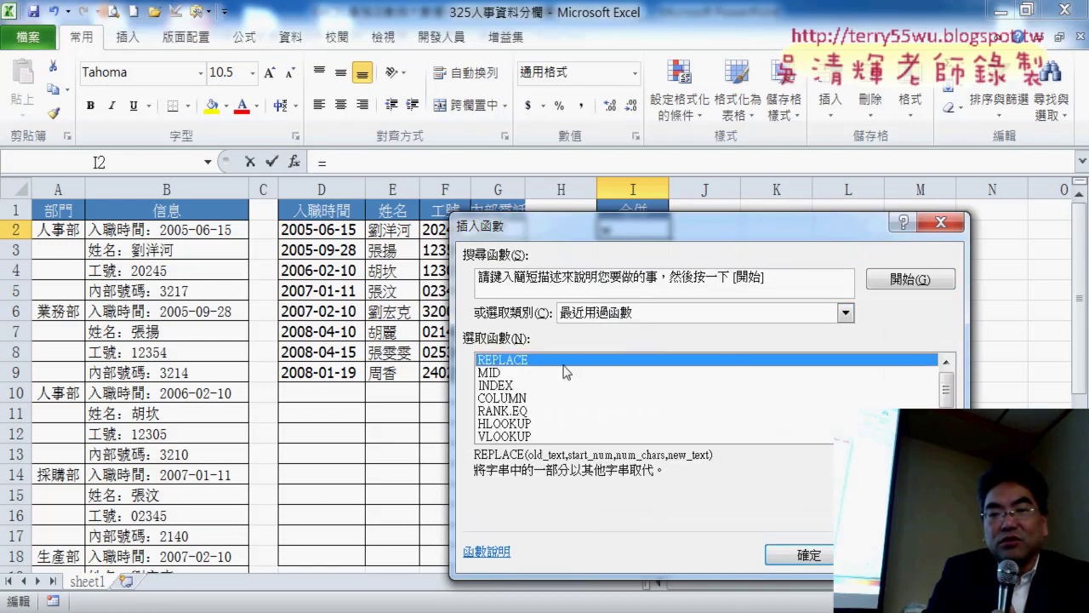
double_click(508, 387)
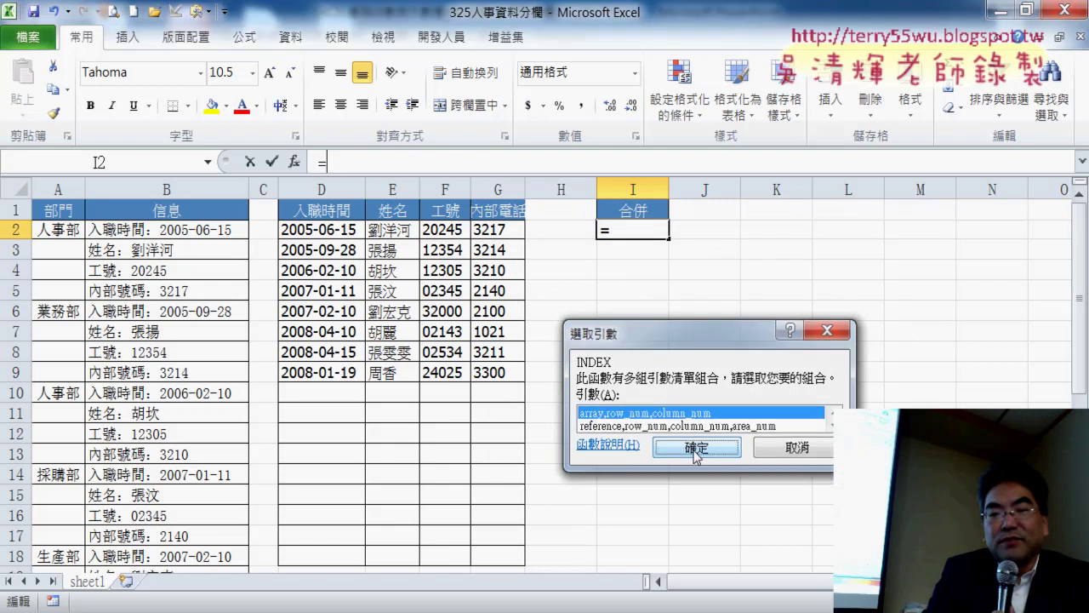
click(697, 448)
Set the INDEX Array argument to D2:G9, leaving row and column numbers empty
drag(618, 281, 832, 314)
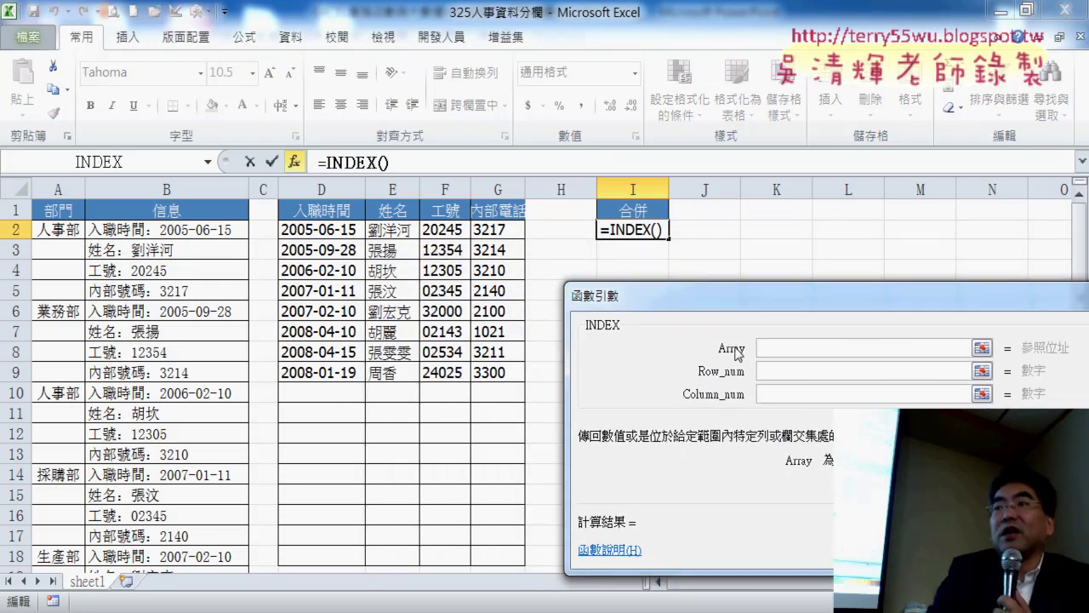
drag(321, 229, 504, 380)
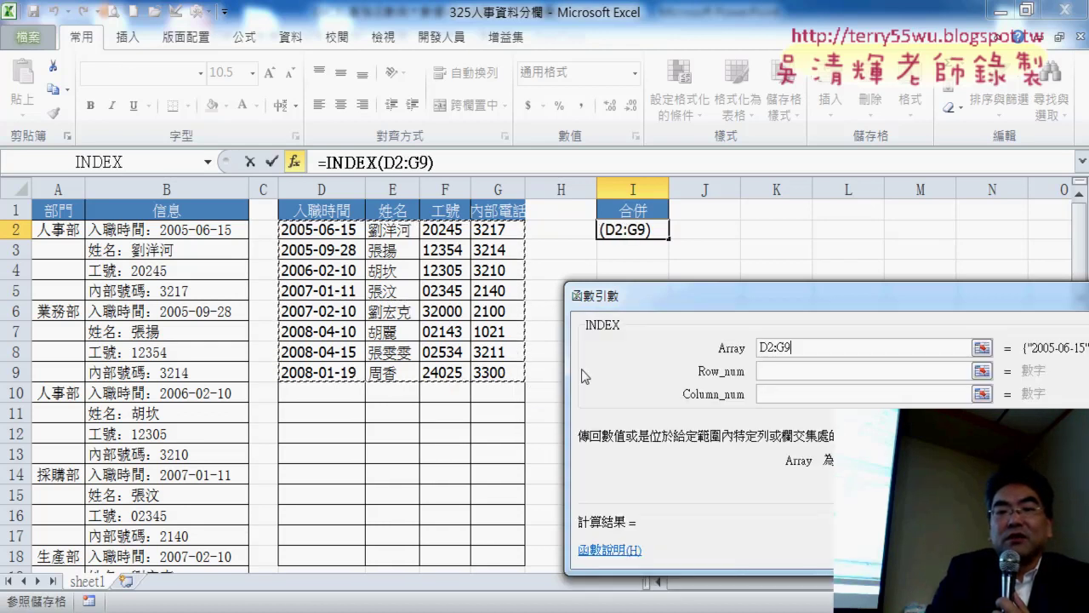
click(784, 372)
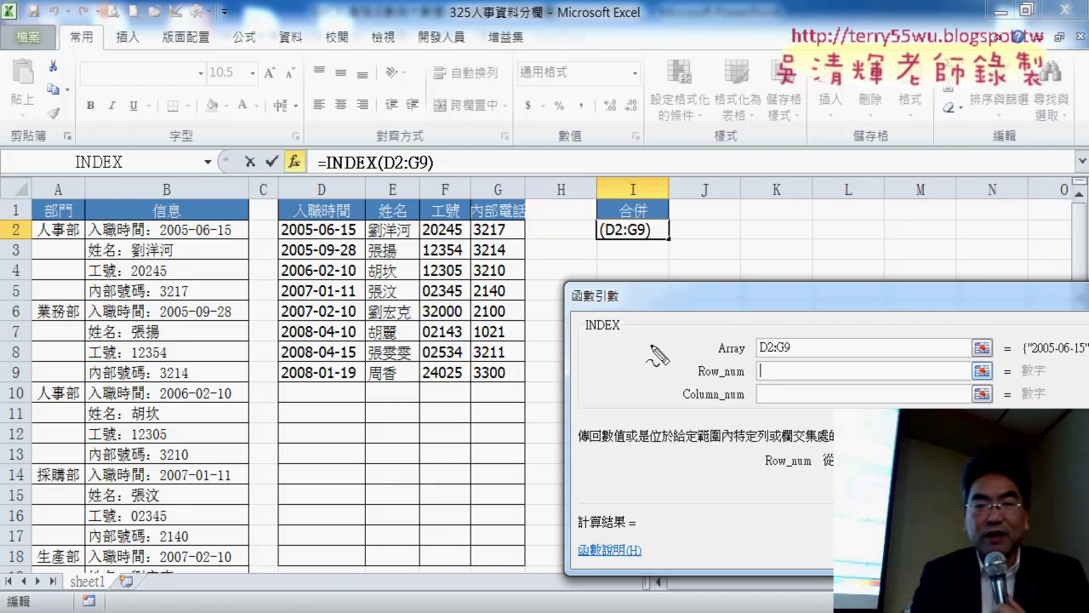
Draw pen marks over the D2:G9 table and the arguments dialog
drag(271, 223, 274, 393)
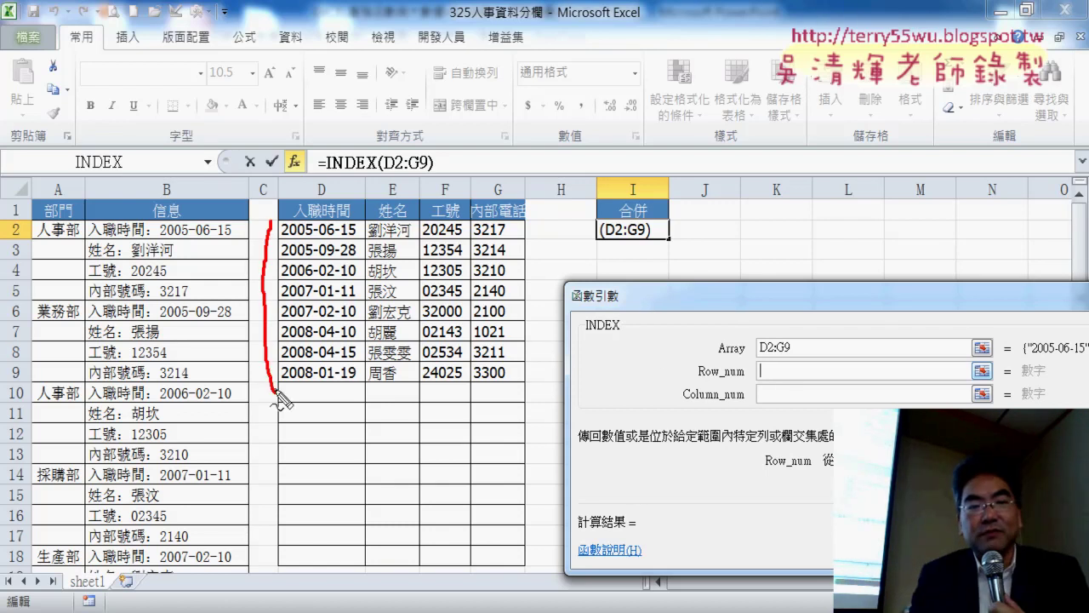
mouse_move(284, 223)
mouse_down()
mouse_move(515, 225)
mouse_move(523, 358)
mouse_move(515, 387)
mouse_move(271, 392)
mouse_up()
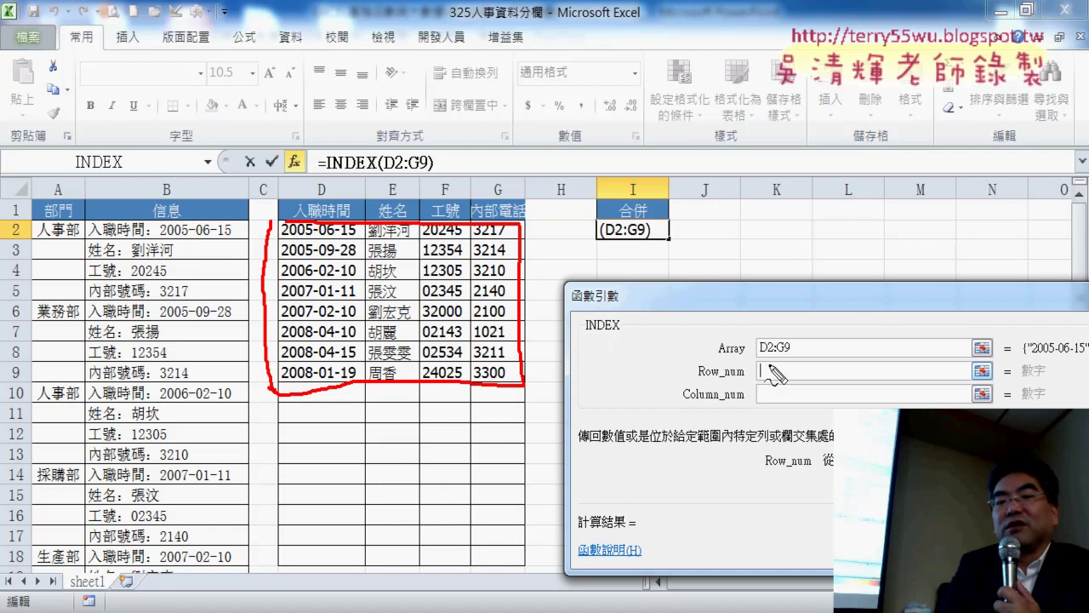
drag(766, 367, 767, 380)
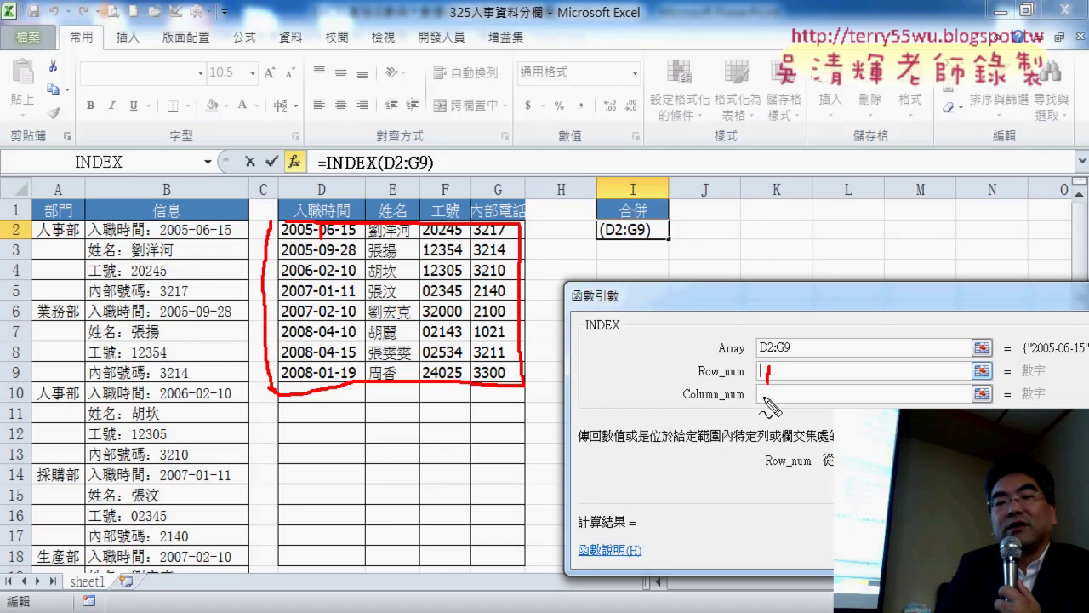
drag(769, 390, 767, 403)
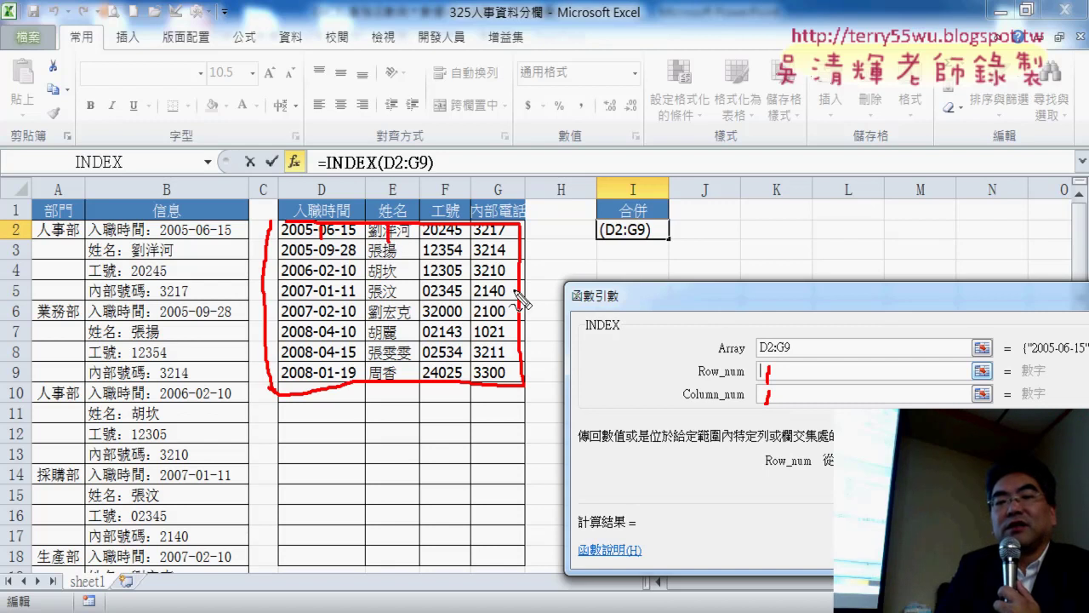
drag(404, 226, 417, 237)
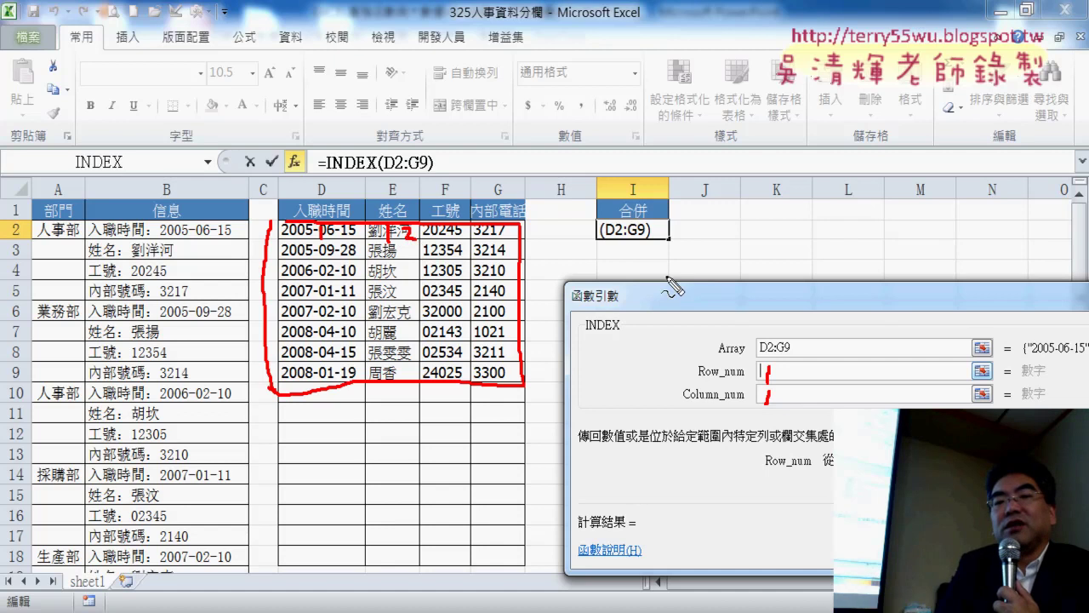
mouse_move(640, 223)
mouse_down()
mouse_move(639, 306)
mouse_move(660, 338)
mouse_move(676, 434)
mouse_up()
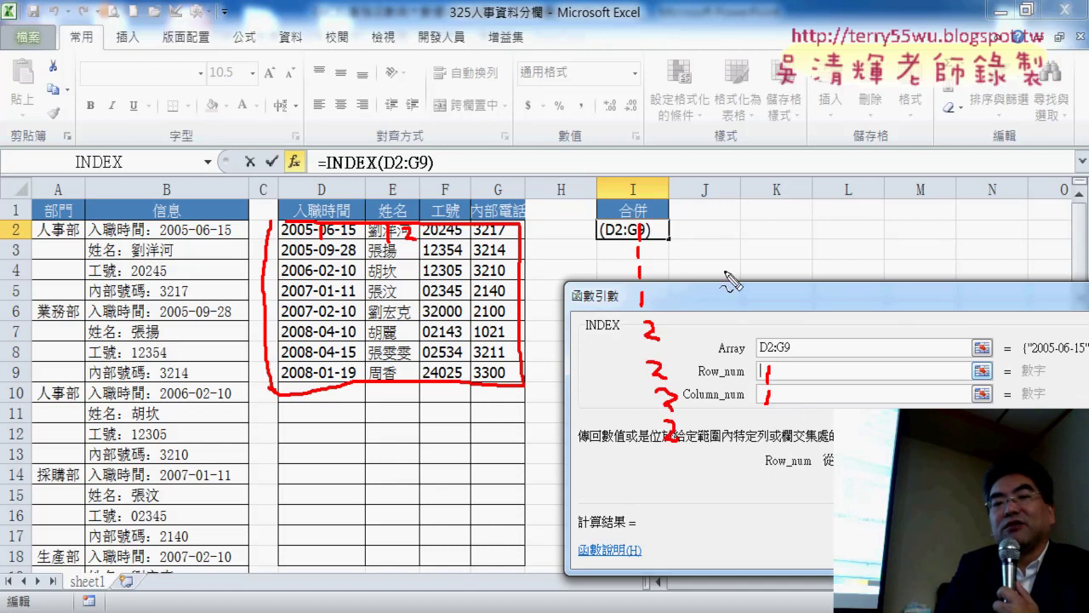
drag(700, 224, 699, 236)
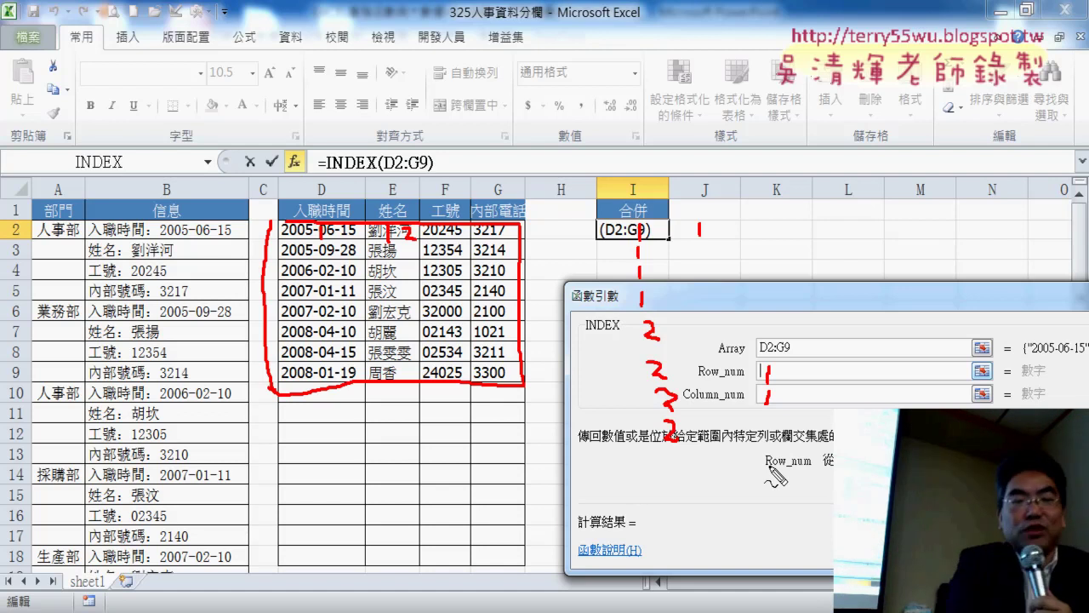
Discard the unfinished INDEX formula in I2
key(Escape)
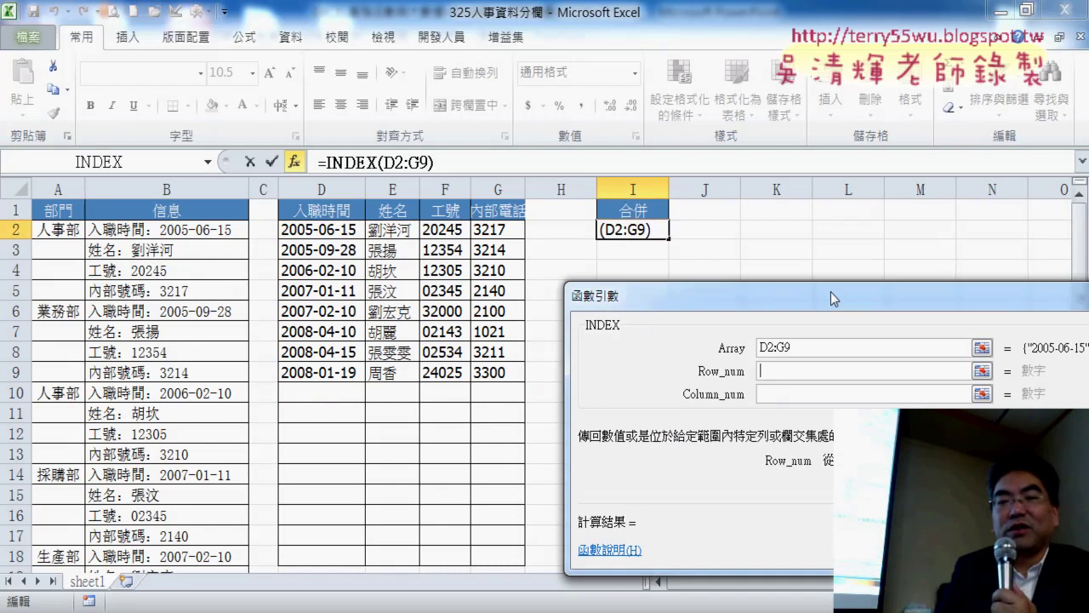
drag(831, 292, 623, 273)
key(Escape)
Enter the helper headings ROW in J1 and COLUMN in K1
click(719, 210)
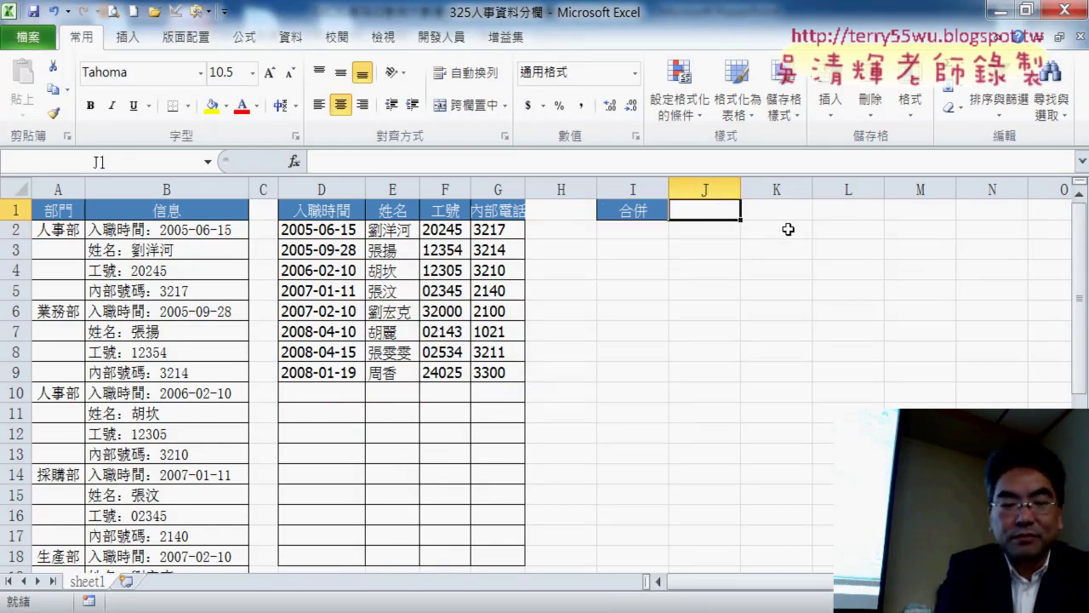
drag(718, 210, 788, 229)
text(OW)
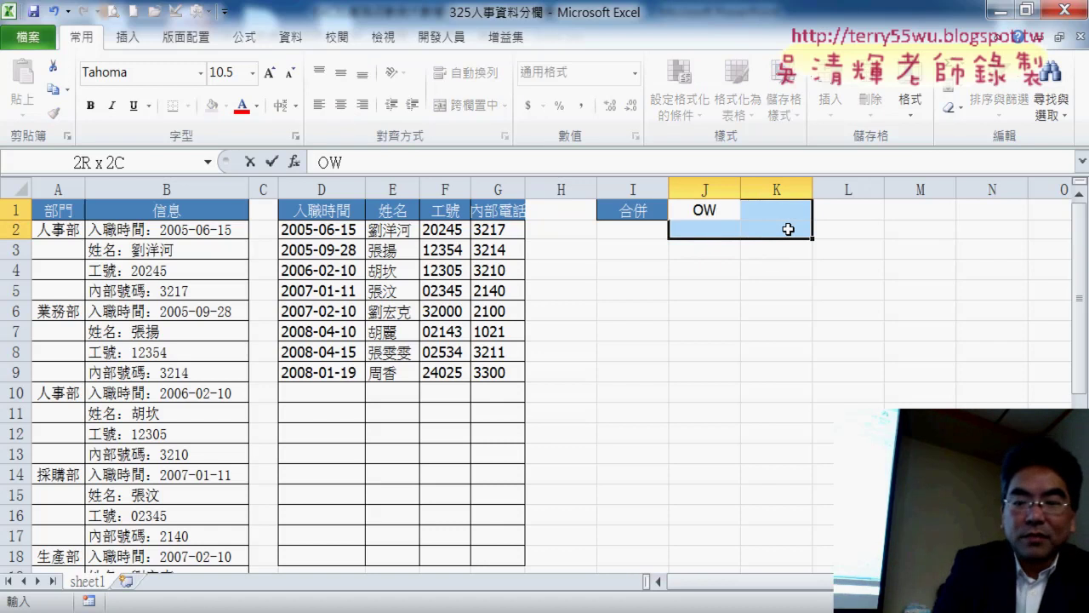
key(Left)
key(Left)
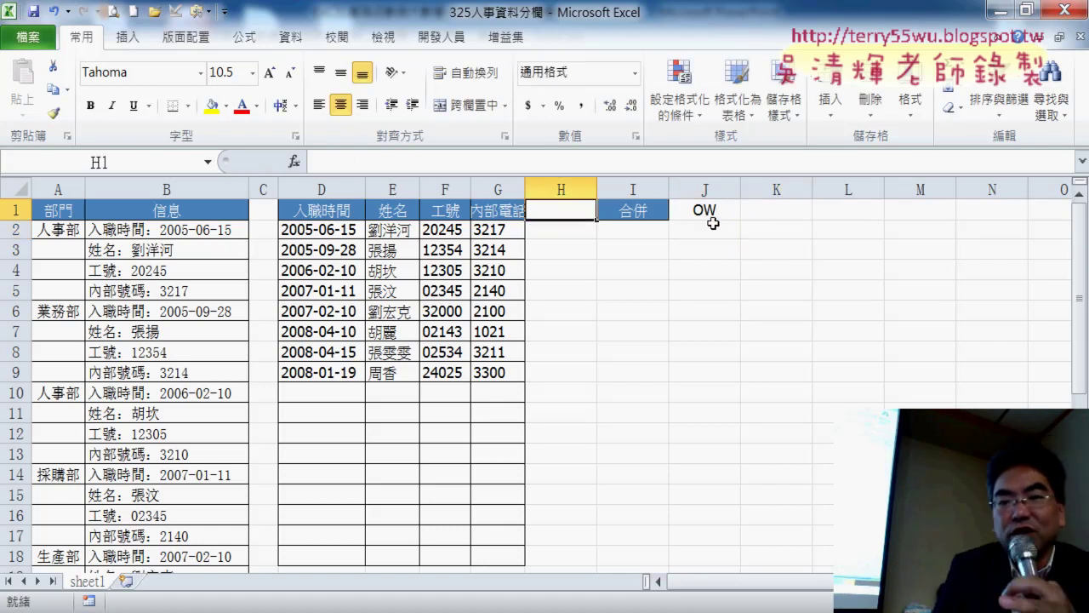
click(708, 209)
double_click(717, 208)
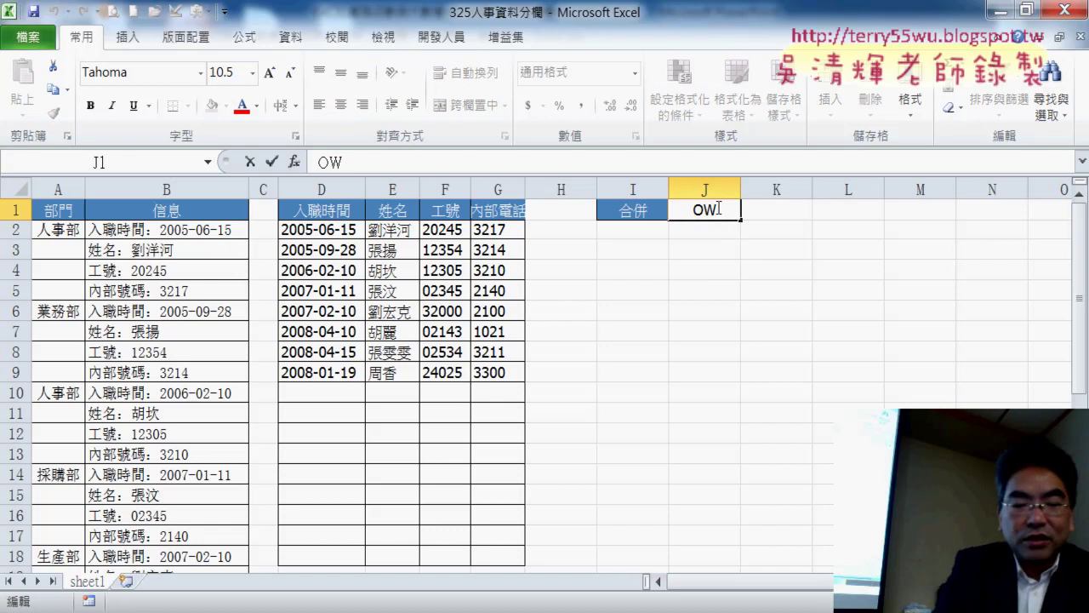
text(R)
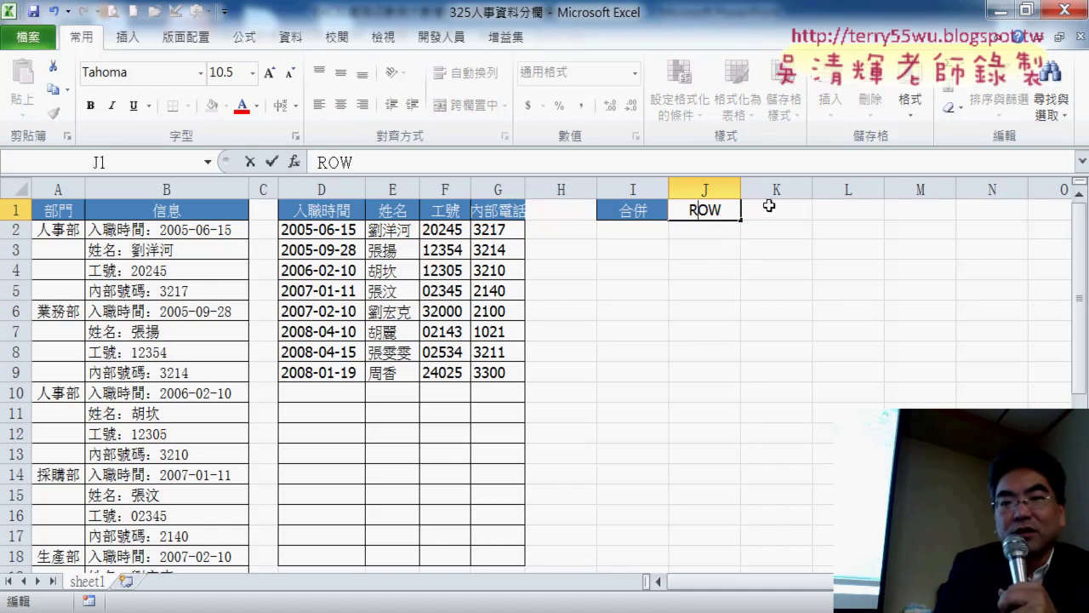
click(768, 205)
text(COL)
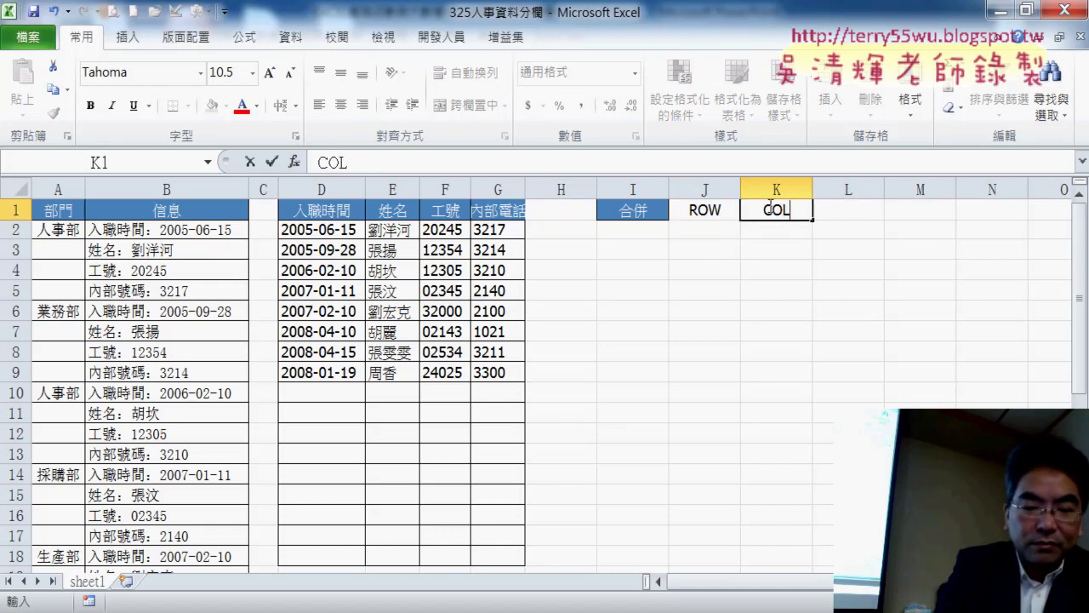
text(UMN)
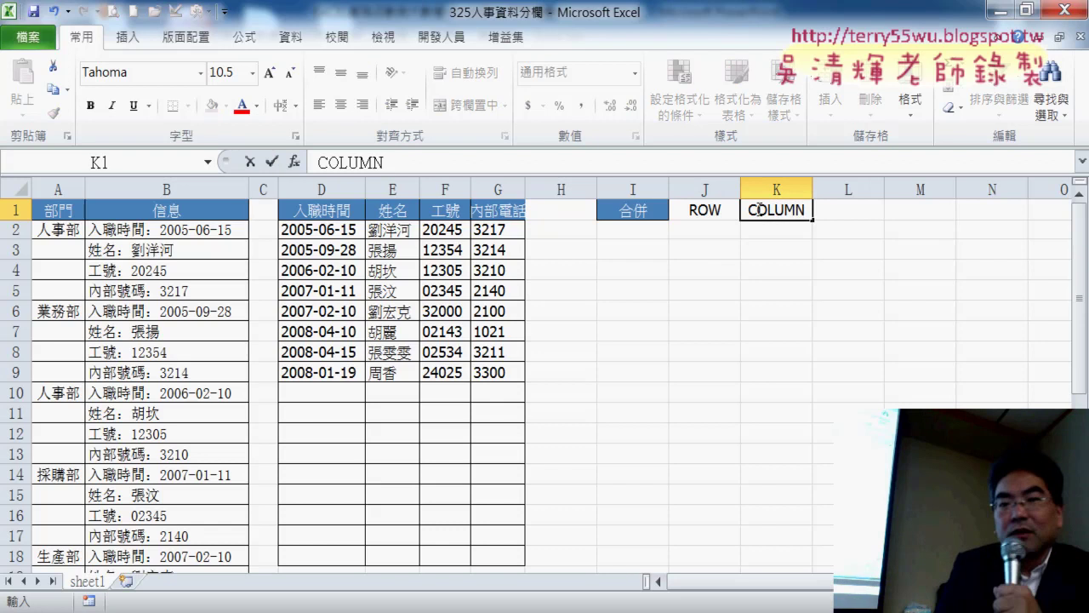
click(682, 239)
click(700, 247)
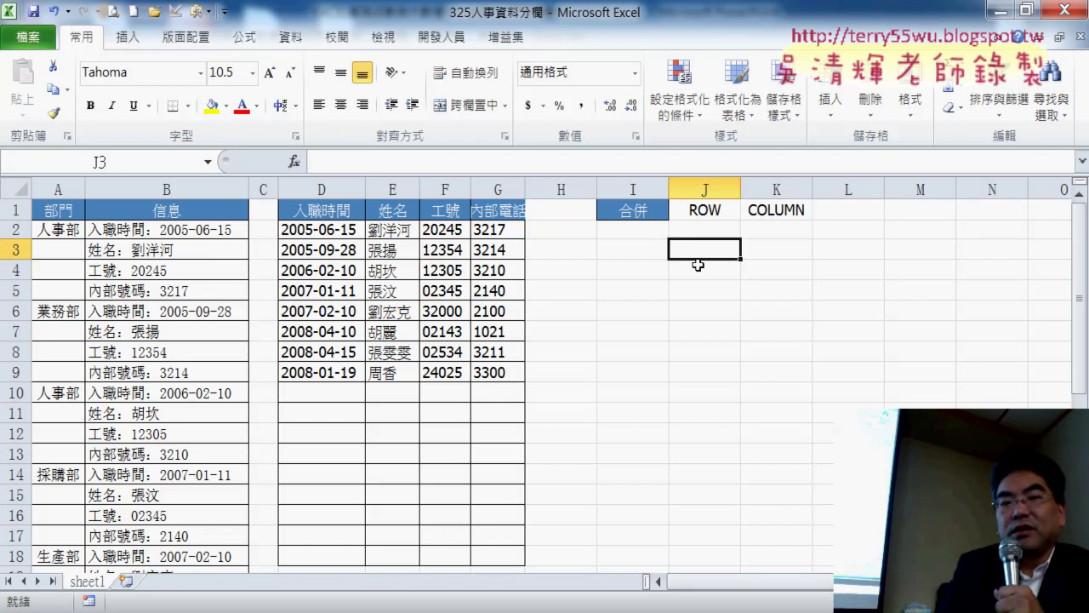
Put 1 in J2 and copy it down through J5
key(Down)
key(Down)
click(708, 221)
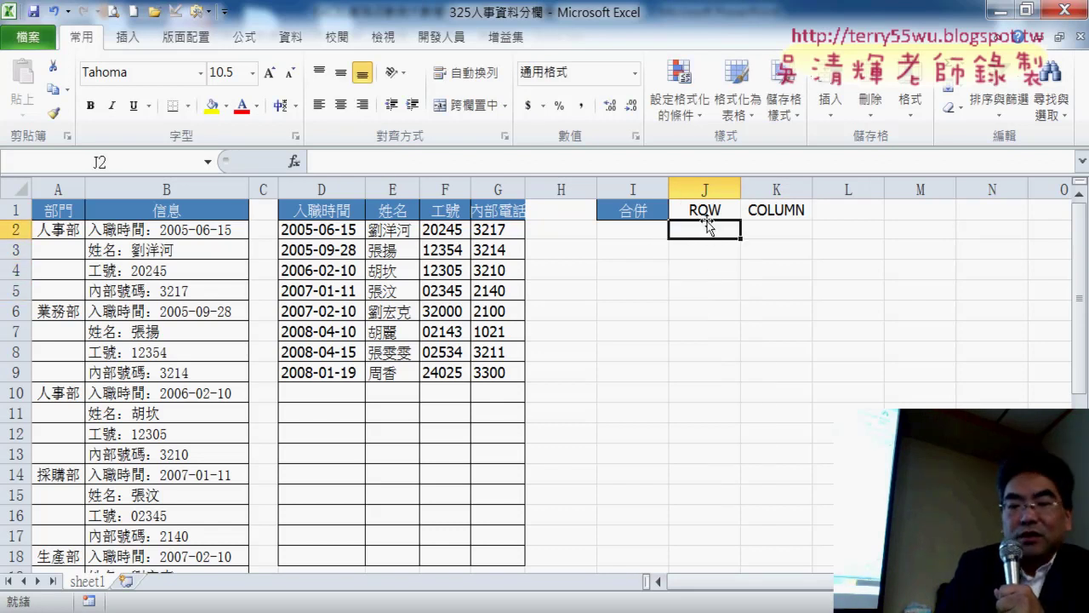
text(=)
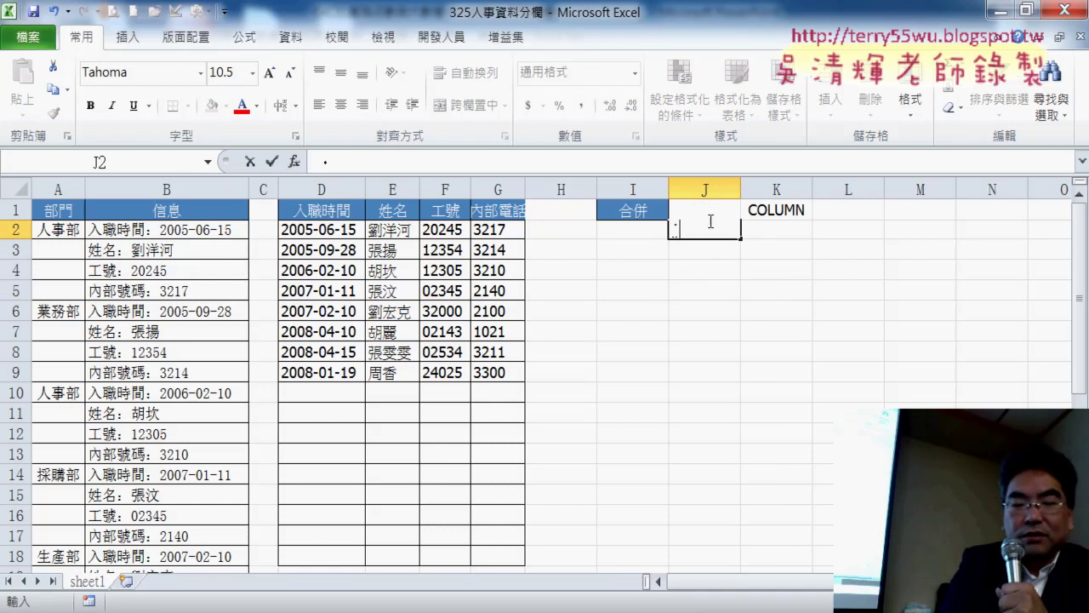
key(BackSpace)
text(1)
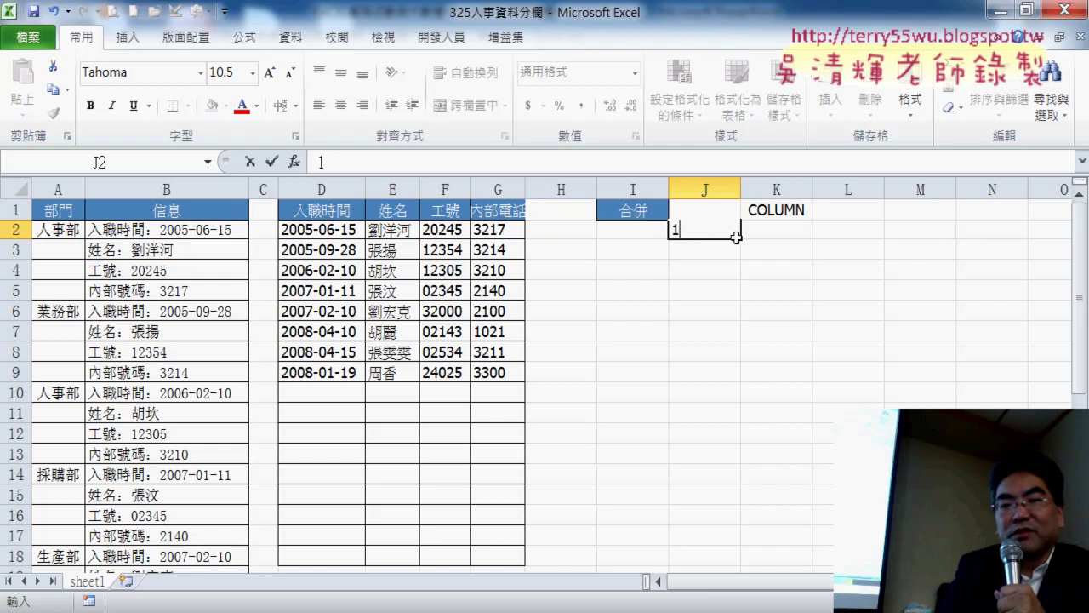
key(ctrl+Return)
drag(741, 238, 735, 303)
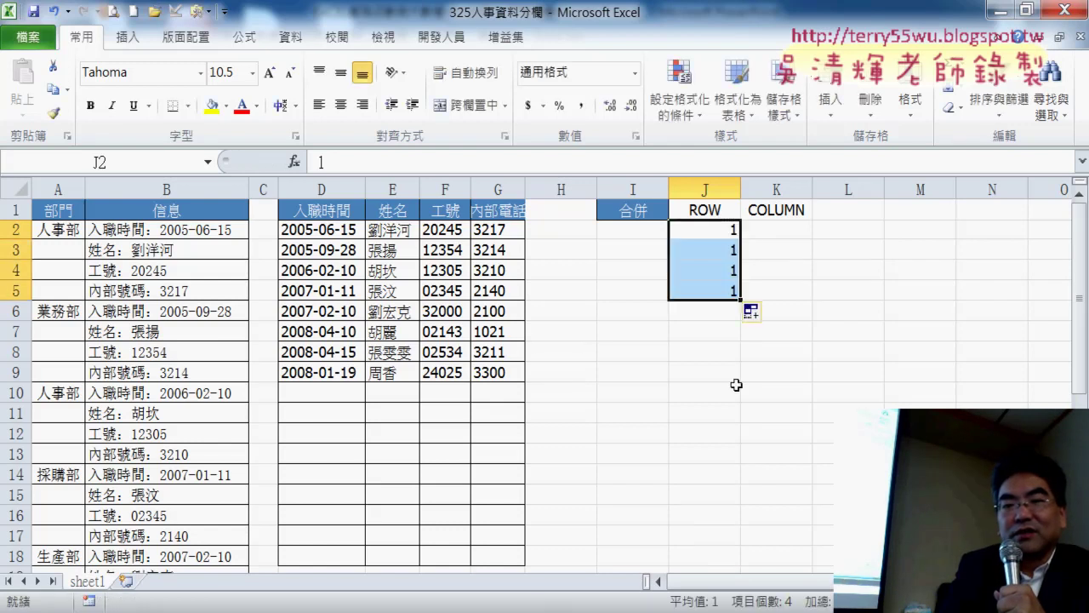
Enter 1 in K2 and fill K2:K5 as the series 1, 2, 3, 4
click(786, 228)
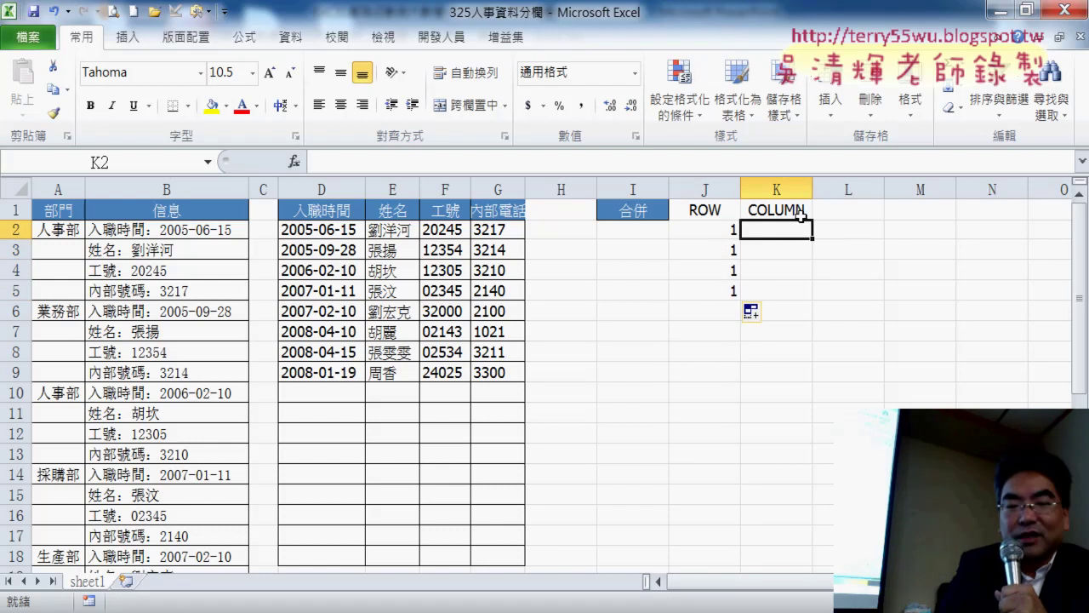
text(1)
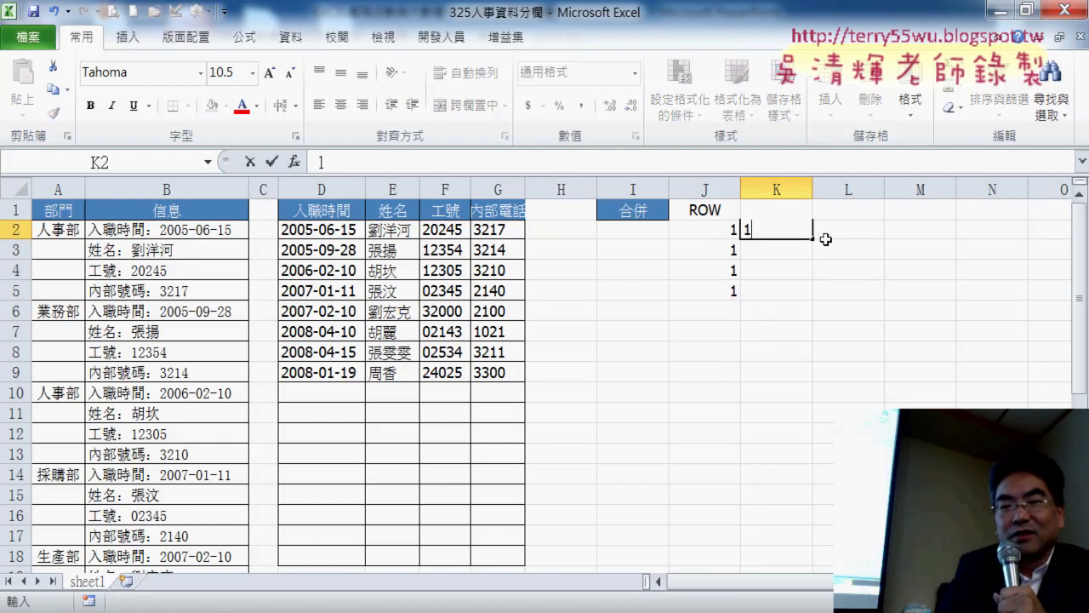
key(ctrl+Return)
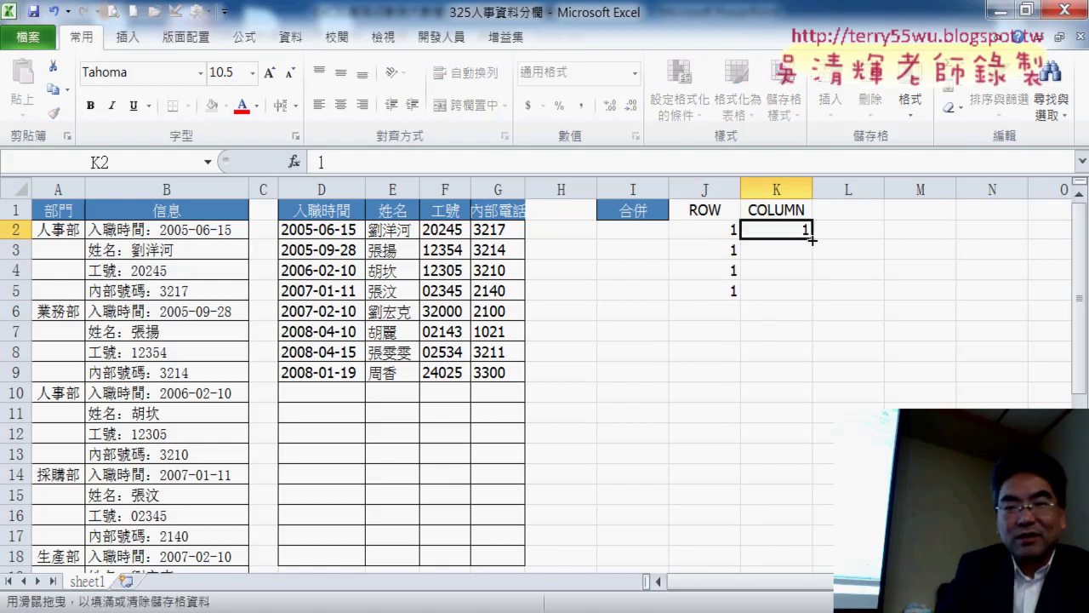
drag(812, 241, 815, 304)
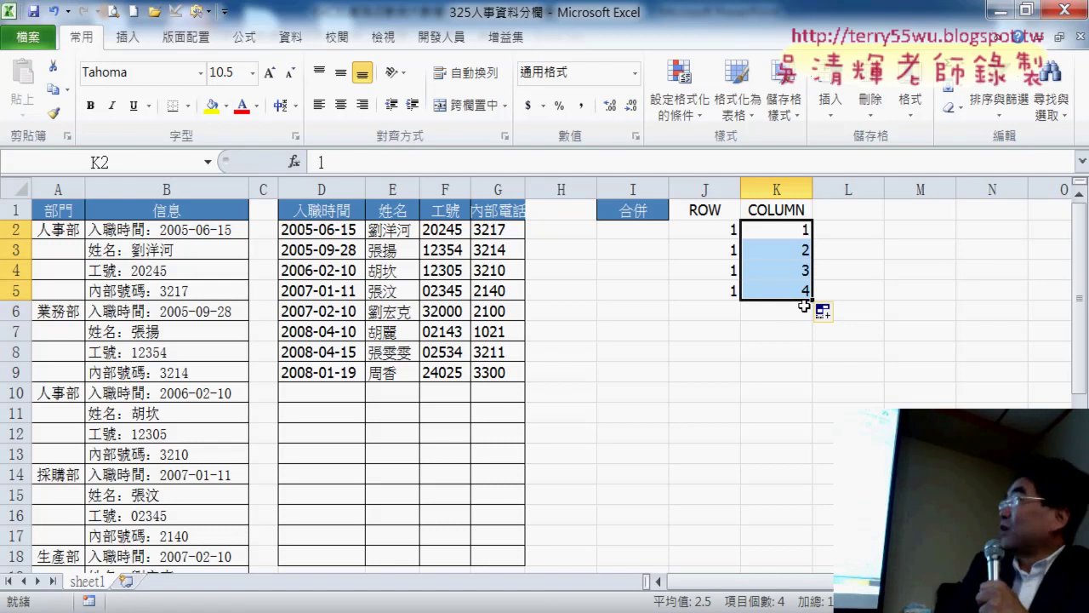
Select columns J and K, then switch to the PowerPoint INDEX function slide 124
drag(776, 189, 713, 181)
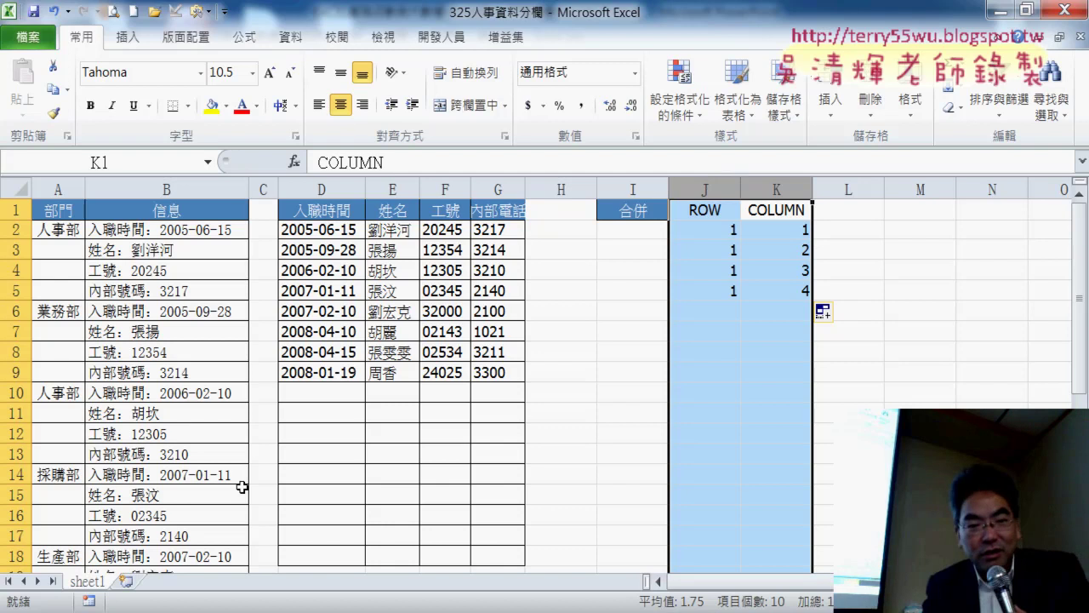
click(363, 609)
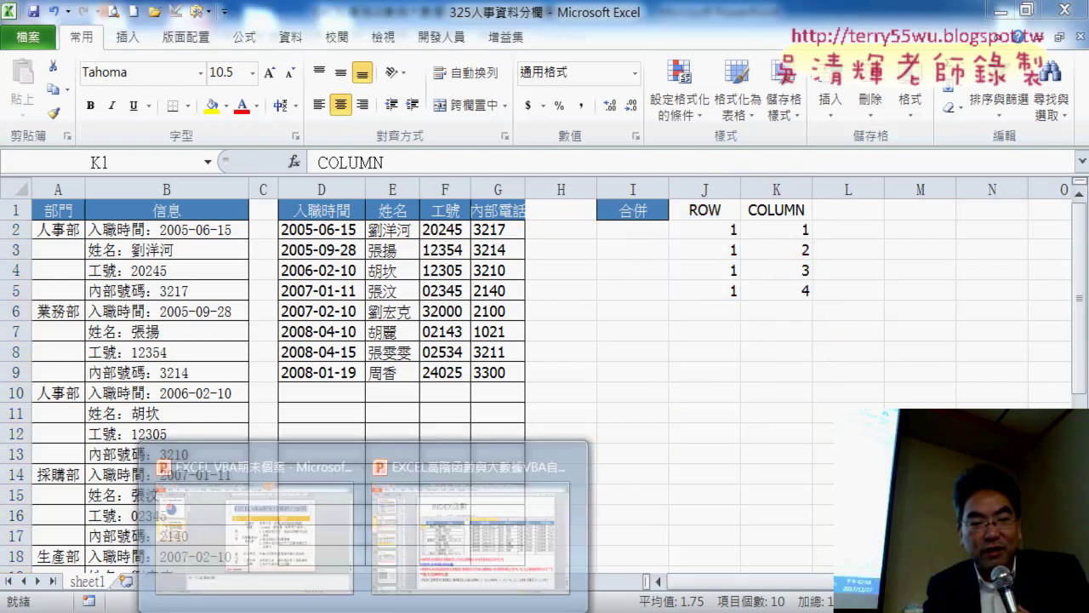
click(481, 549)
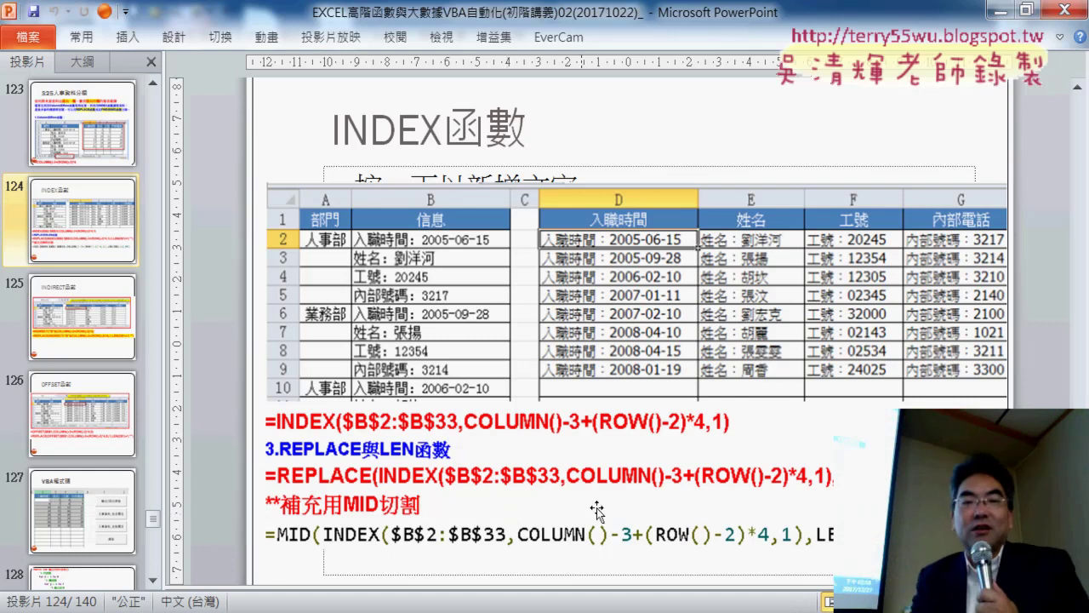
Review slide 125 on INDIRECT, then return to the 325人事資料分欄 workbook
scroll(551, 469, down, 1)
scroll(551, 469, down, 2)
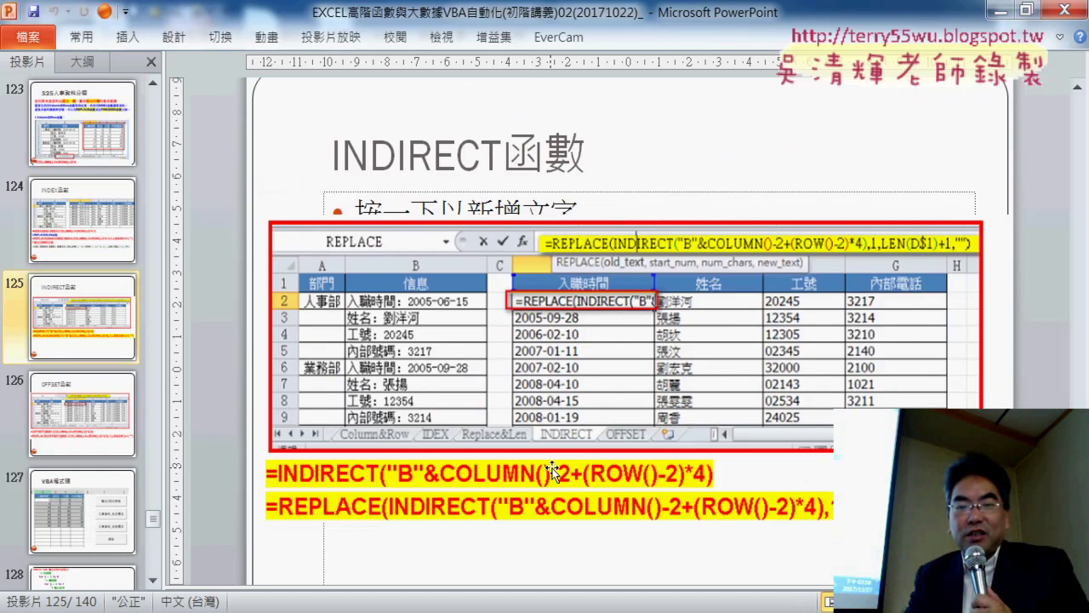
scroll(552, 471, down, 1)
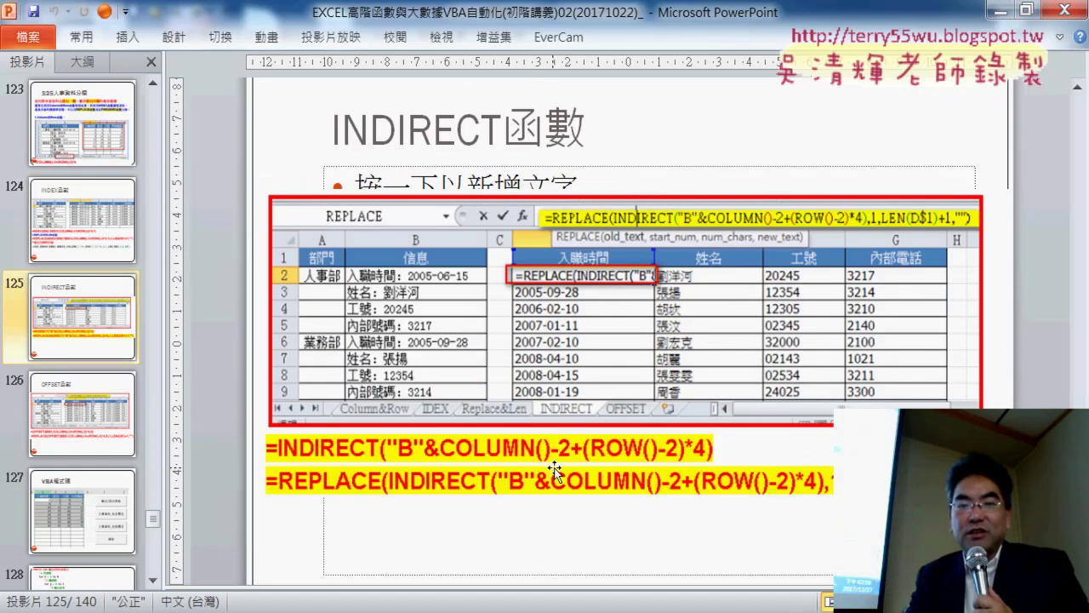
key(alt+Tab)
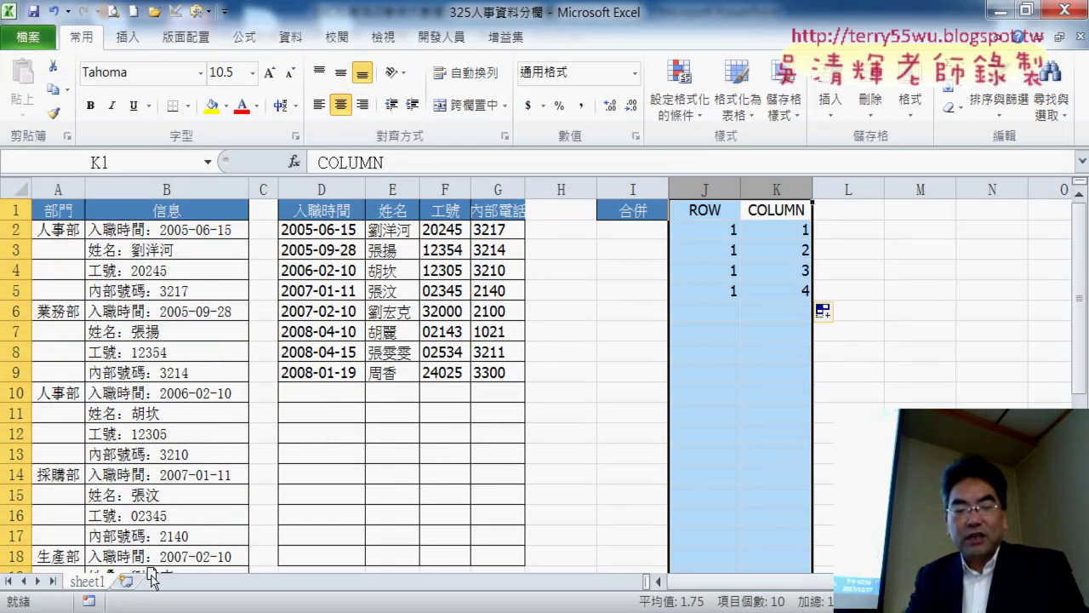
Duplicate sheet1 and name the copy INDIRECT
drag(151, 578, 158, 580)
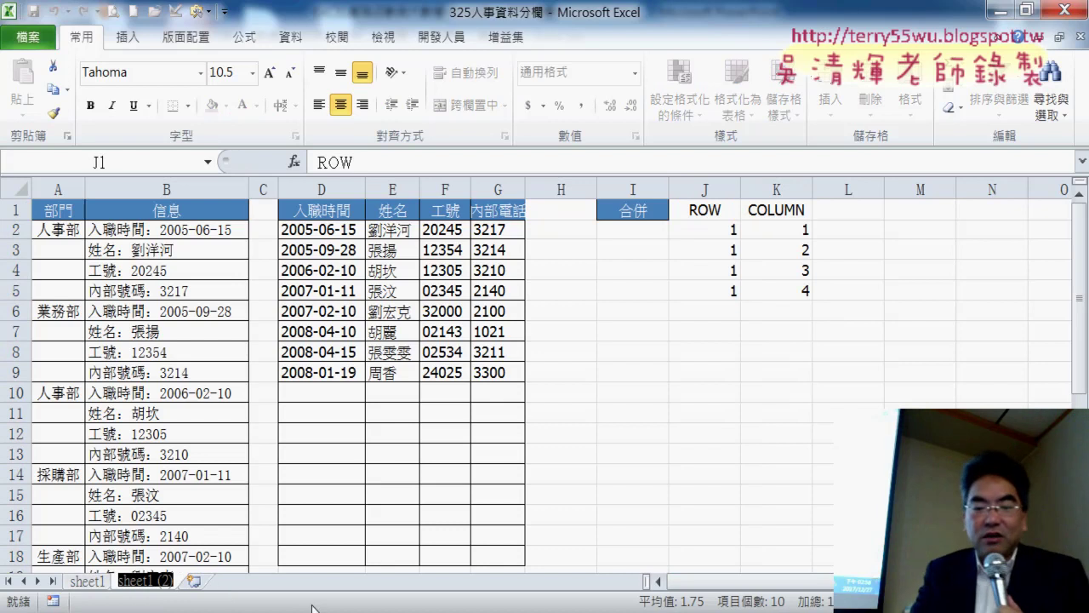
text(I)
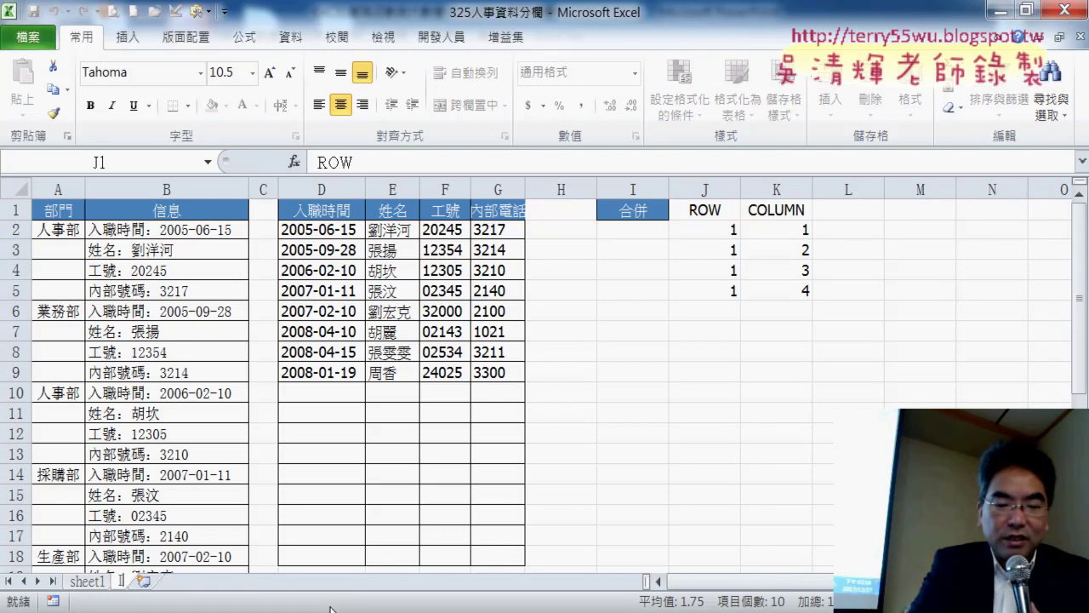
text(NDI)
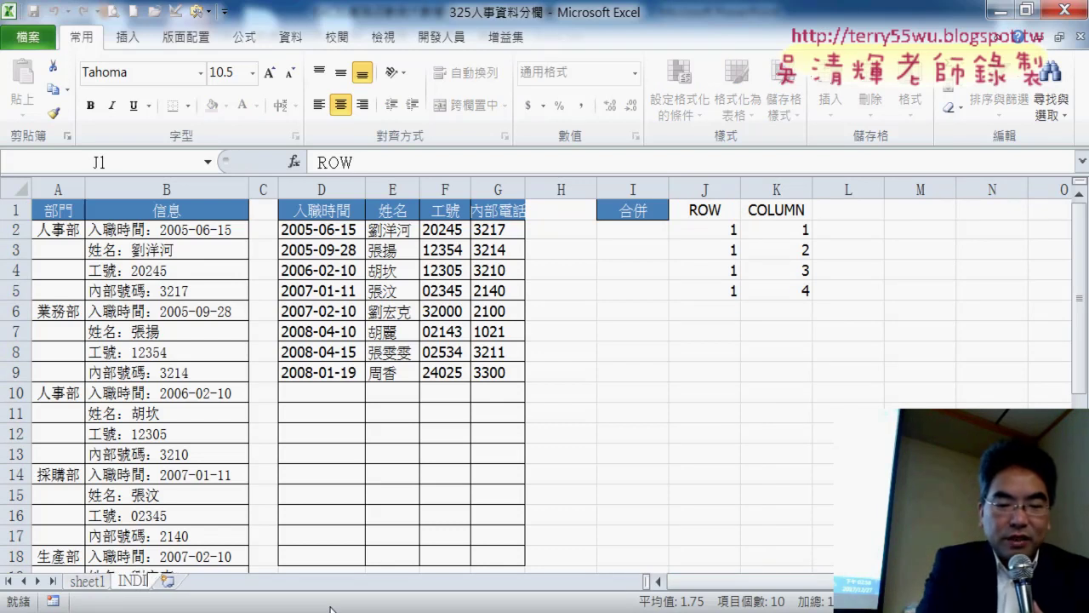
text(RECT)
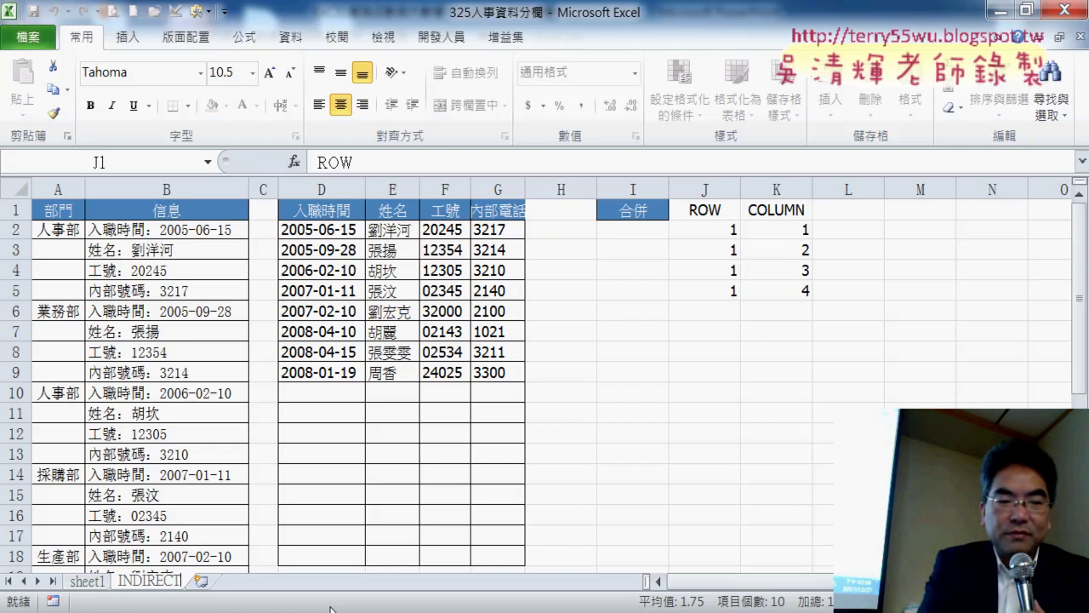
key(Return)
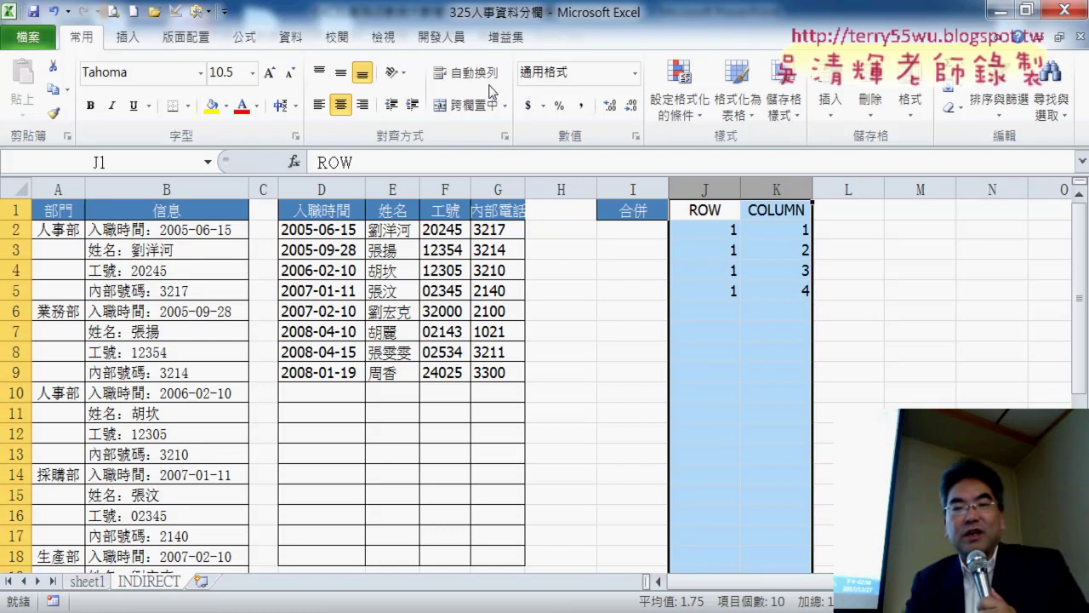
Clear the old formulas from D2:G9 on the INDIRECT sheet and select D2
drag(302, 234, 498, 374)
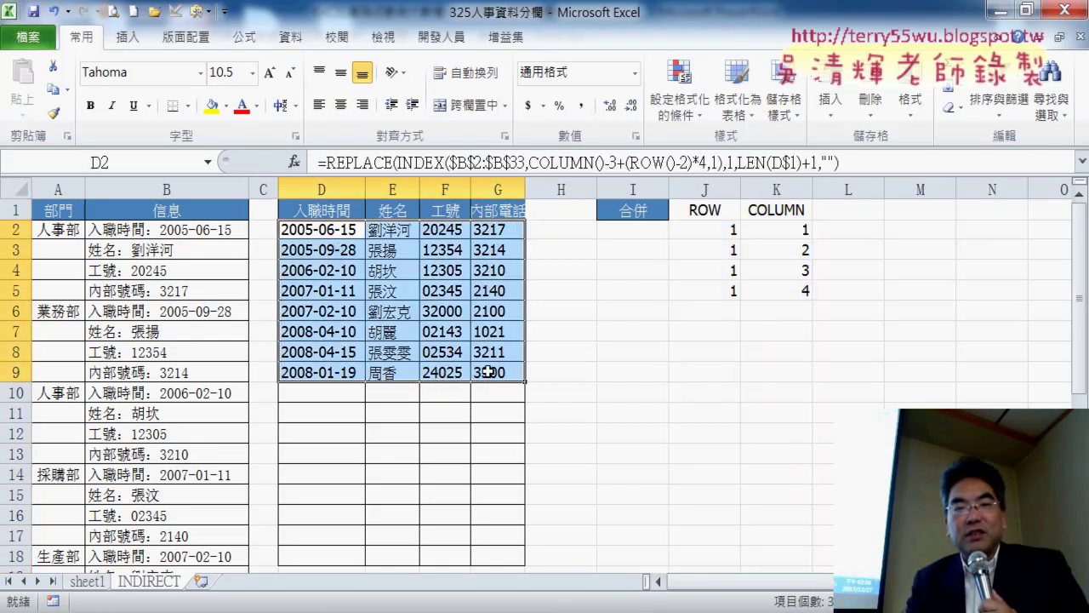
key(Delete)
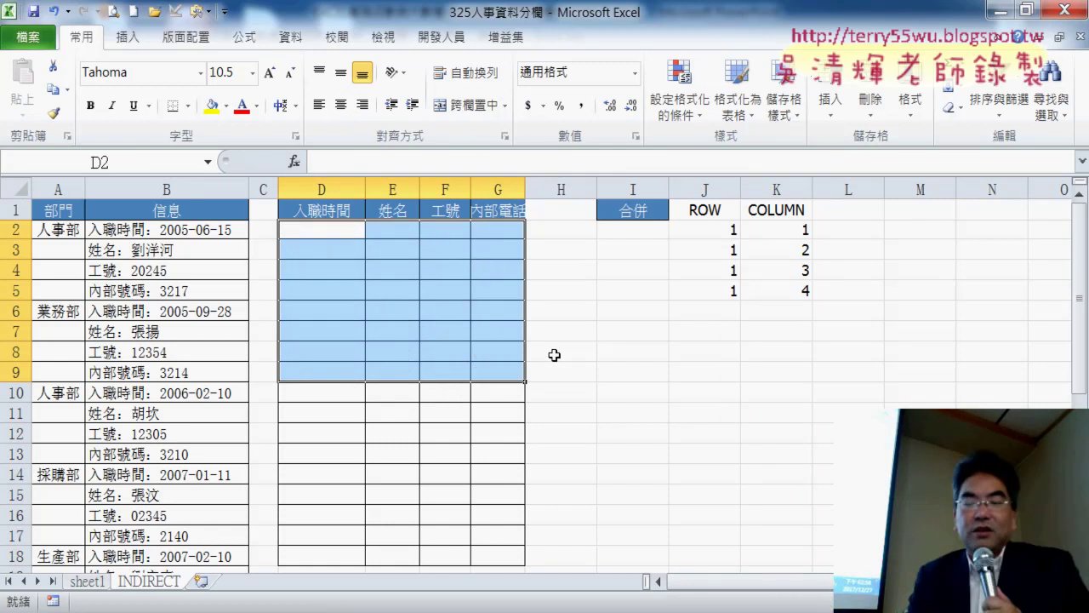
click(336, 232)
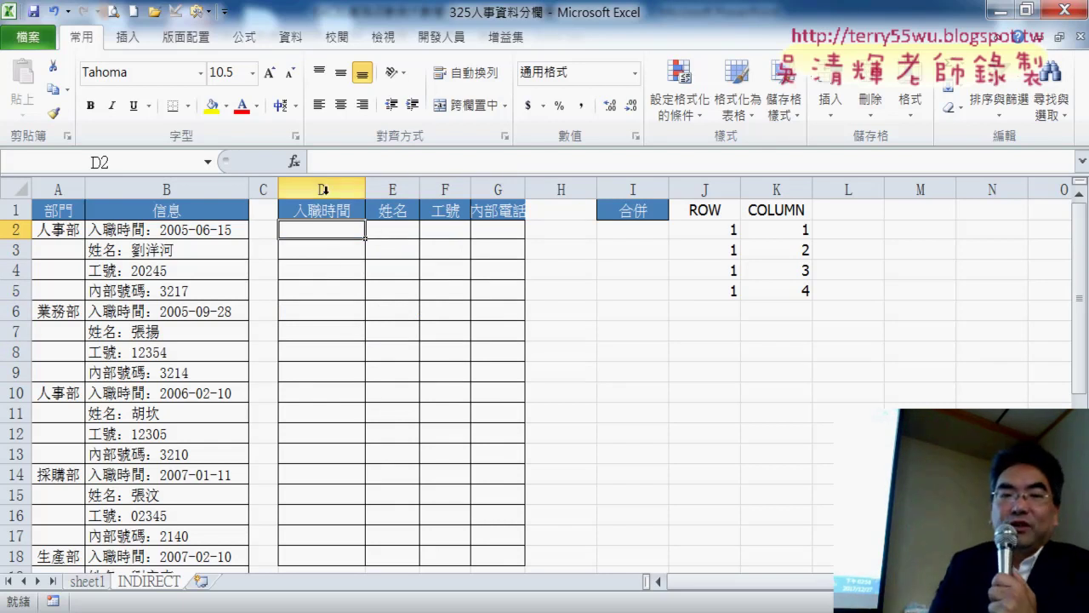
Insert INDIRECT from the Lookup & Reference category into D2, with Ref_text still blank
click(294, 162)
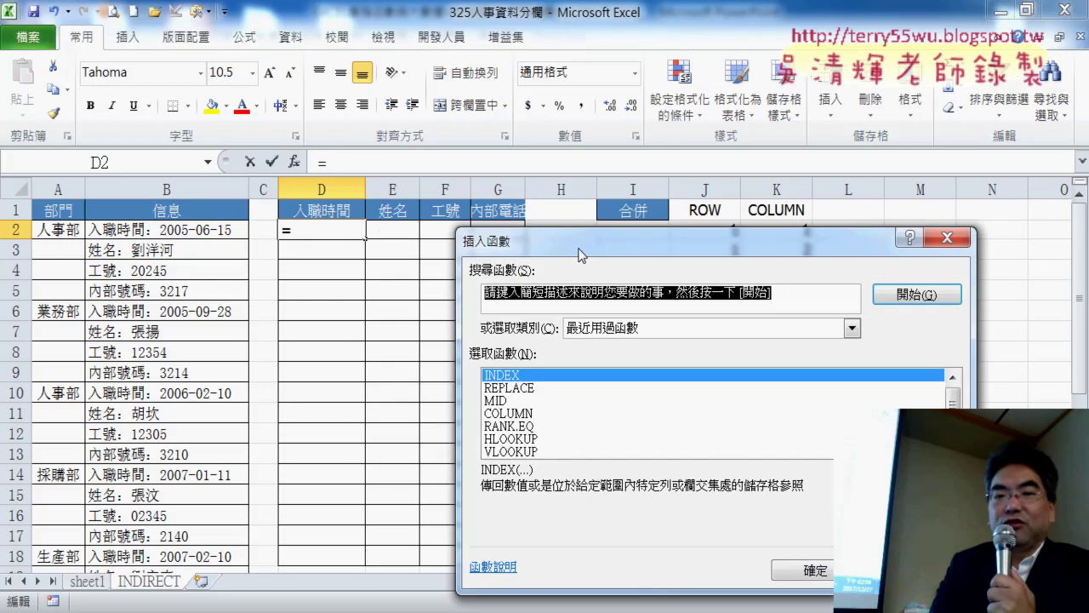
drag(579, 254, 548, 50)
click(649, 138)
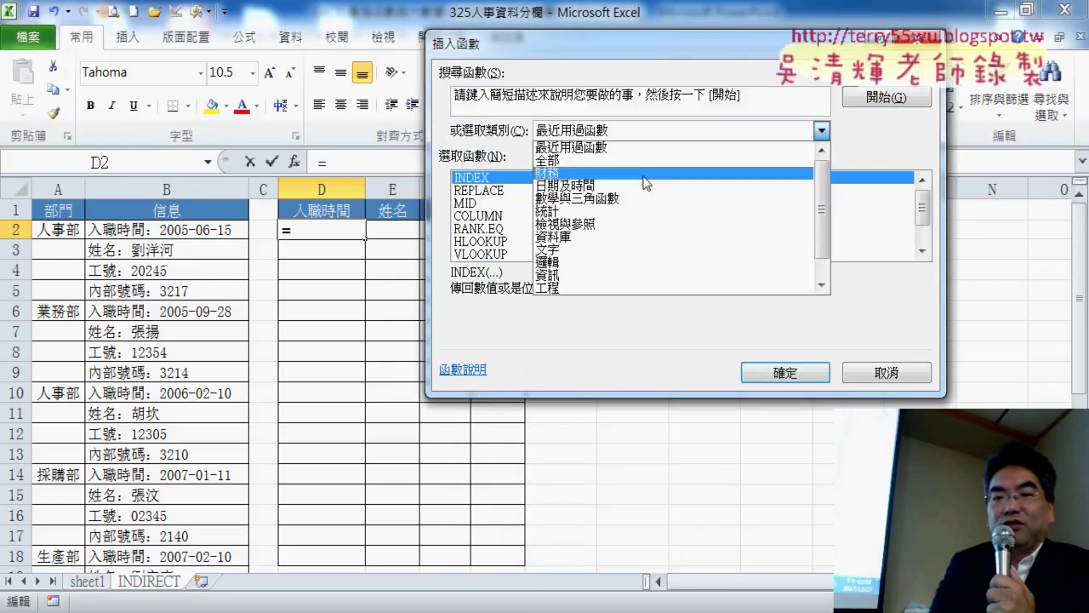
click(644, 235)
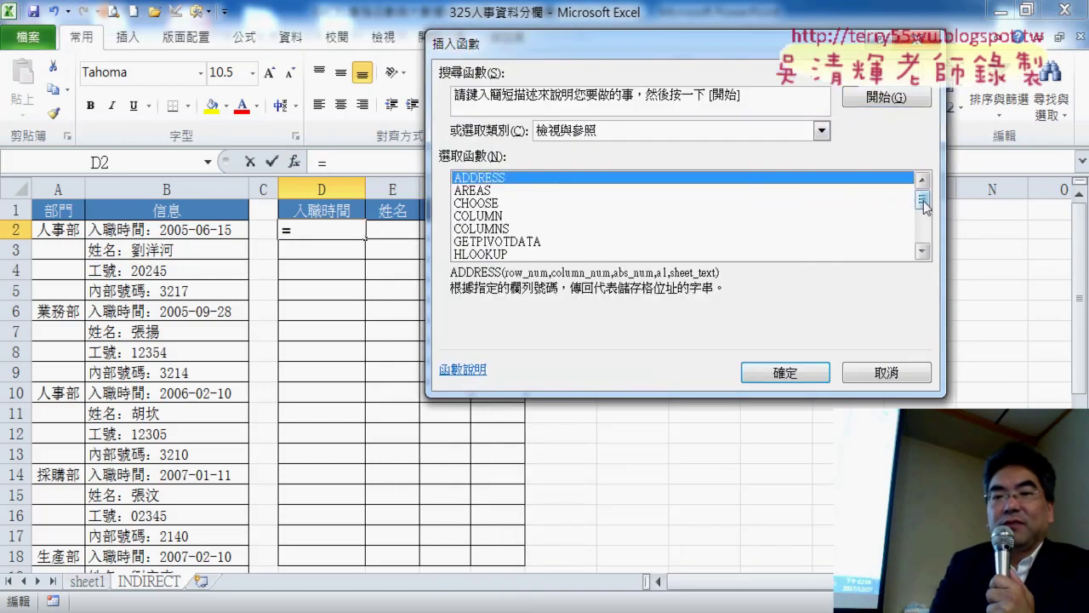
drag(924, 204, 923, 228)
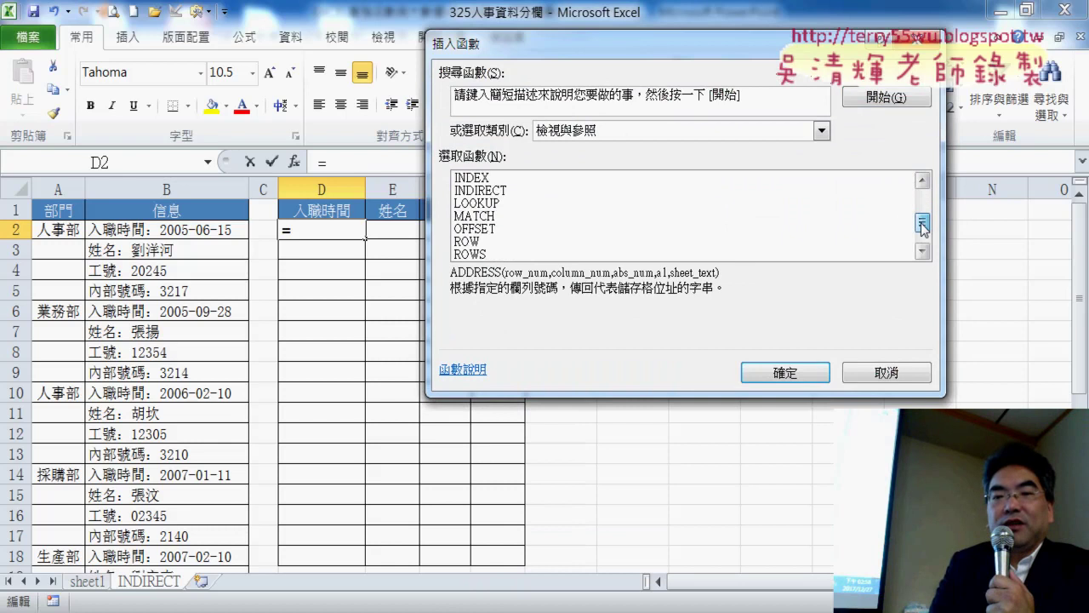
click(542, 191)
click(793, 373)
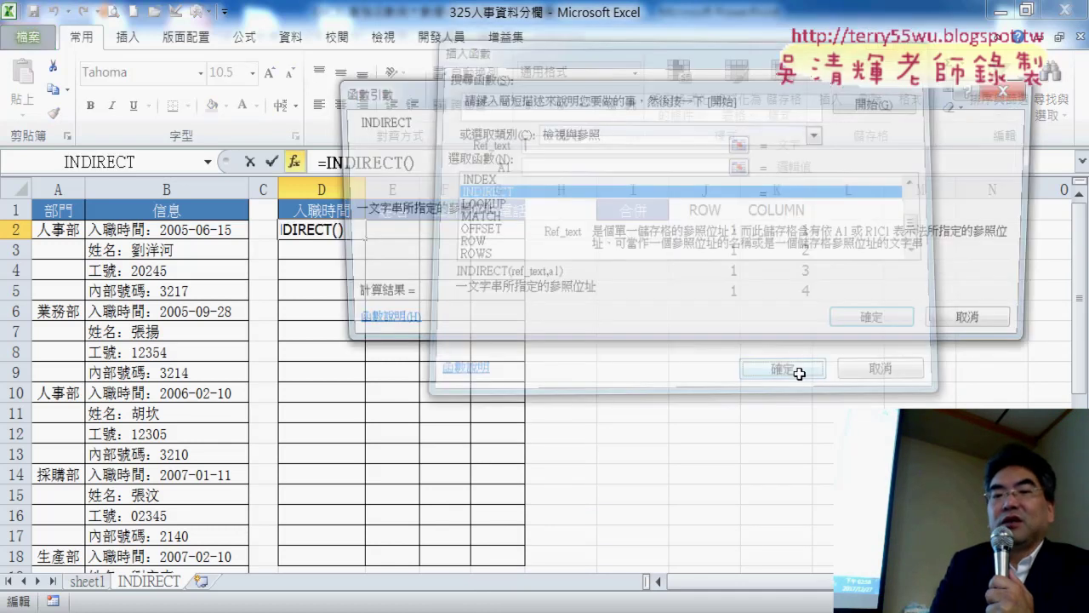
drag(669, 112, 710, 150)
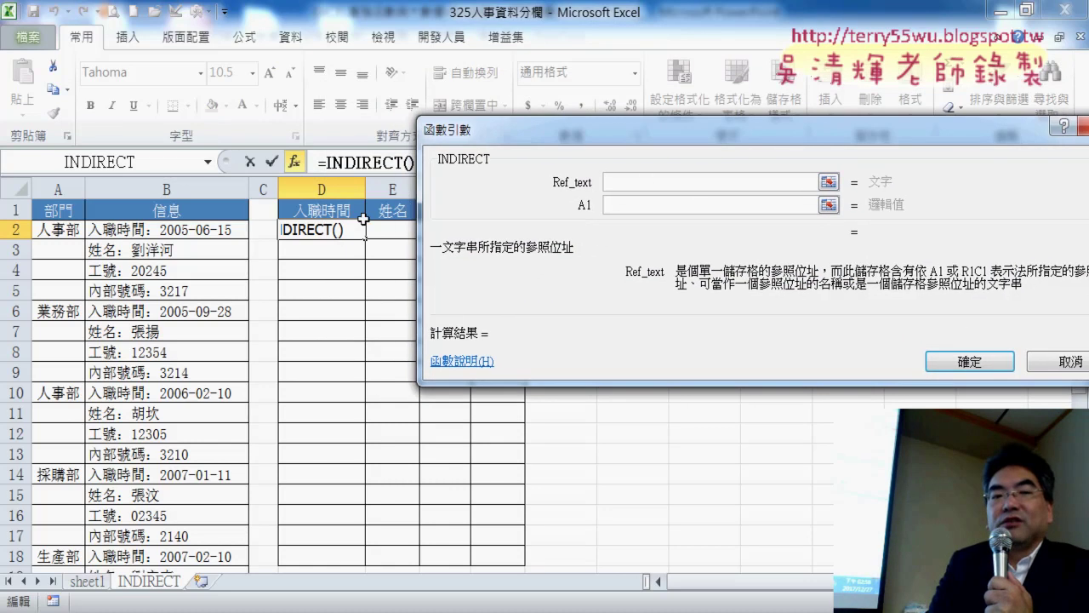
Set the INDIRECT Ref_text to the quoted text "B2" instead of a B2 cell reference
click(181, 230)
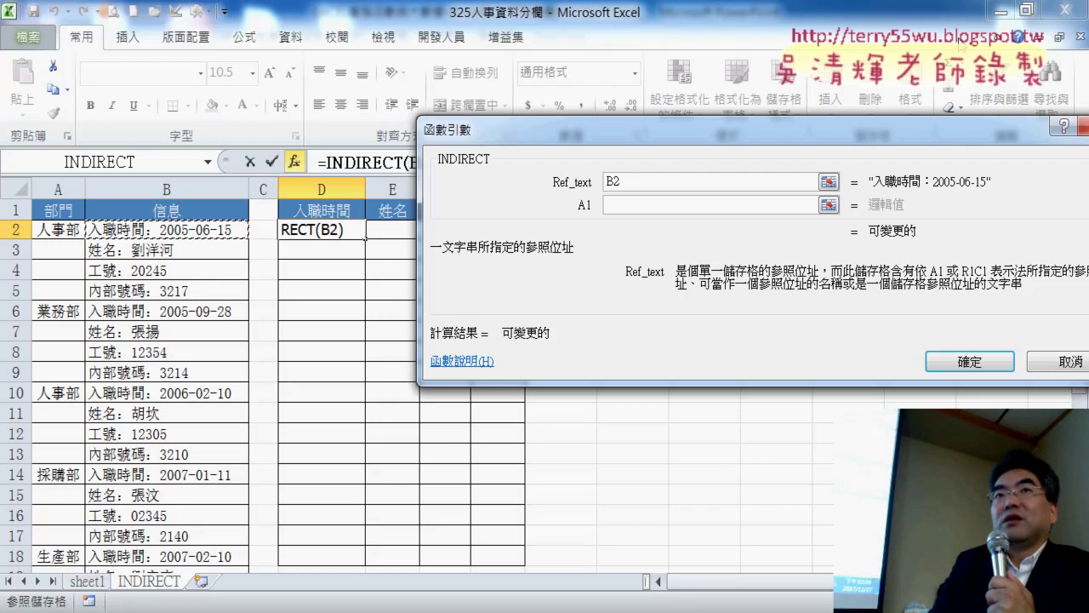
click(608, 181)
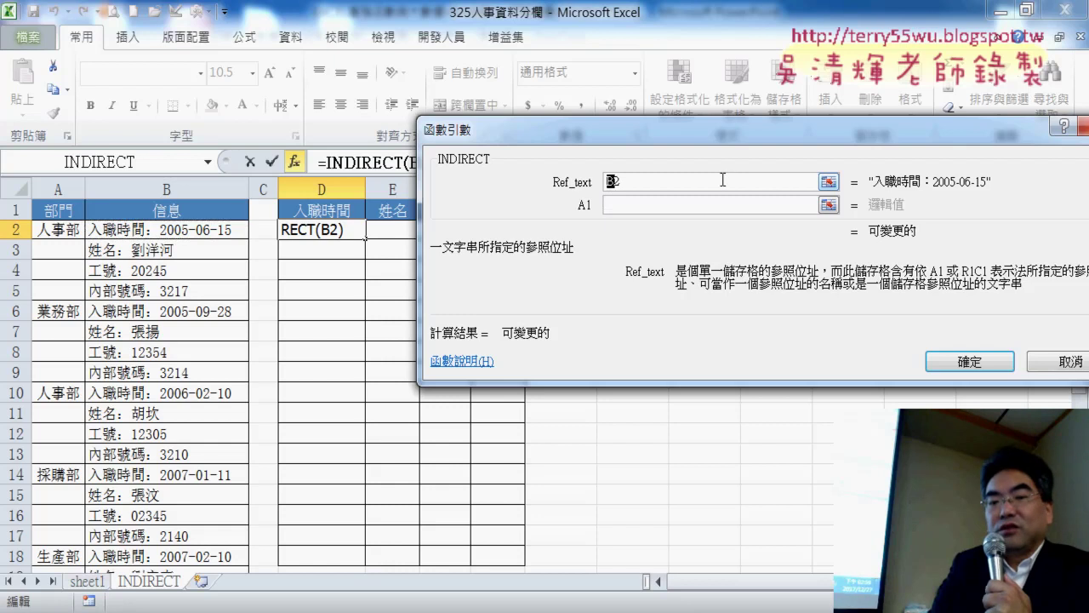
text("B2)
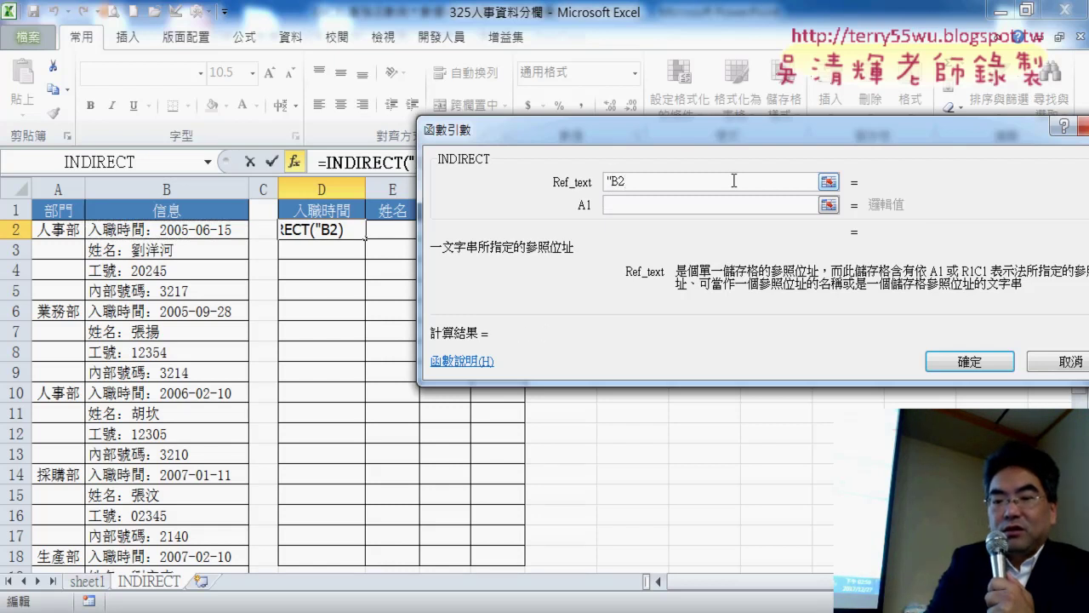
text(")
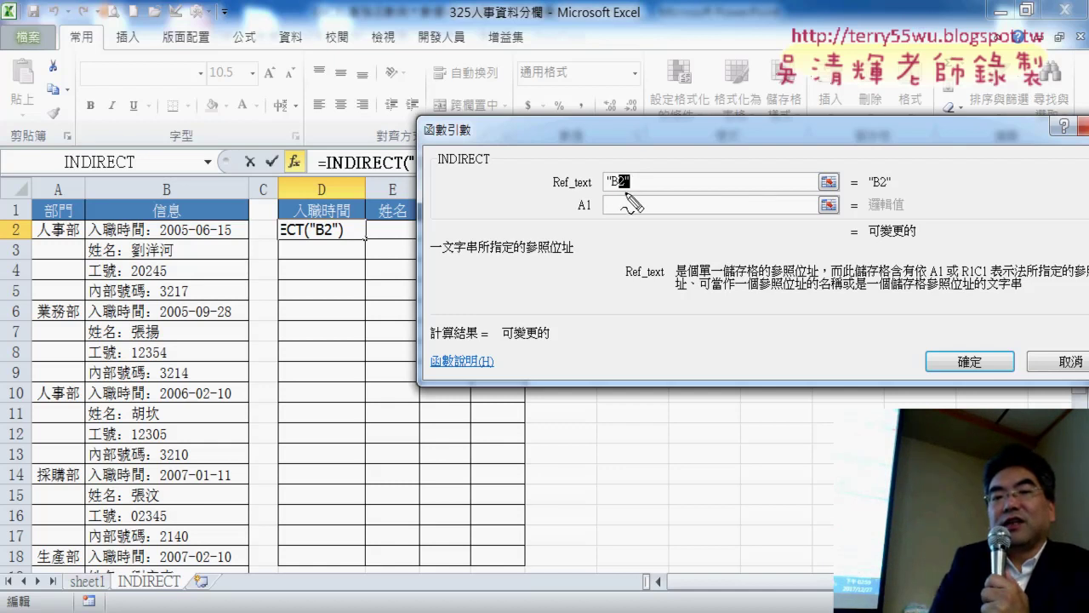
drag(170, 237, 189, 231)
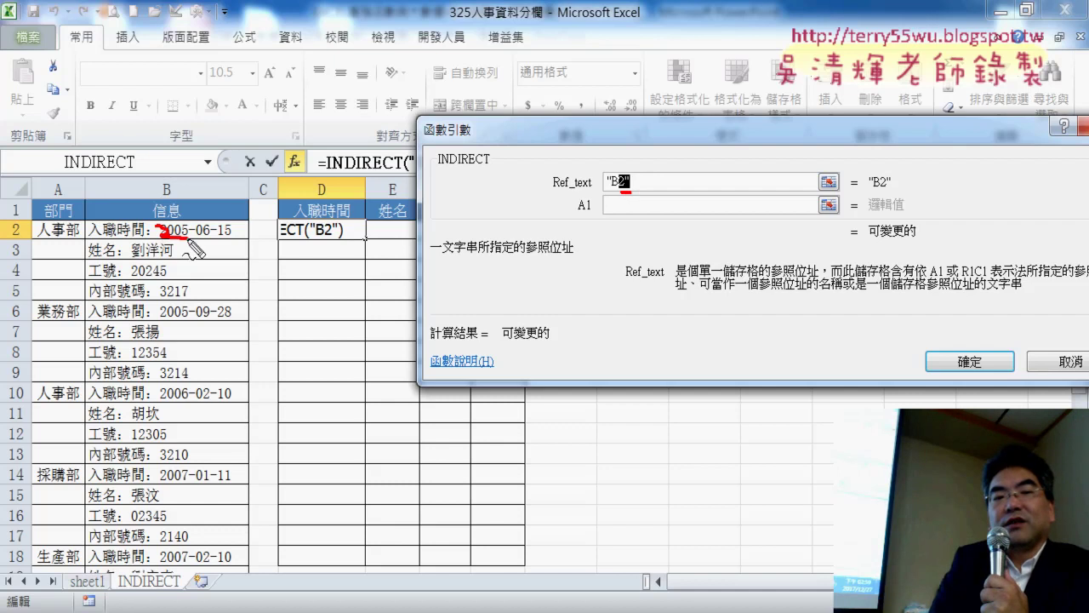
drag(408, 174, 345, 175)
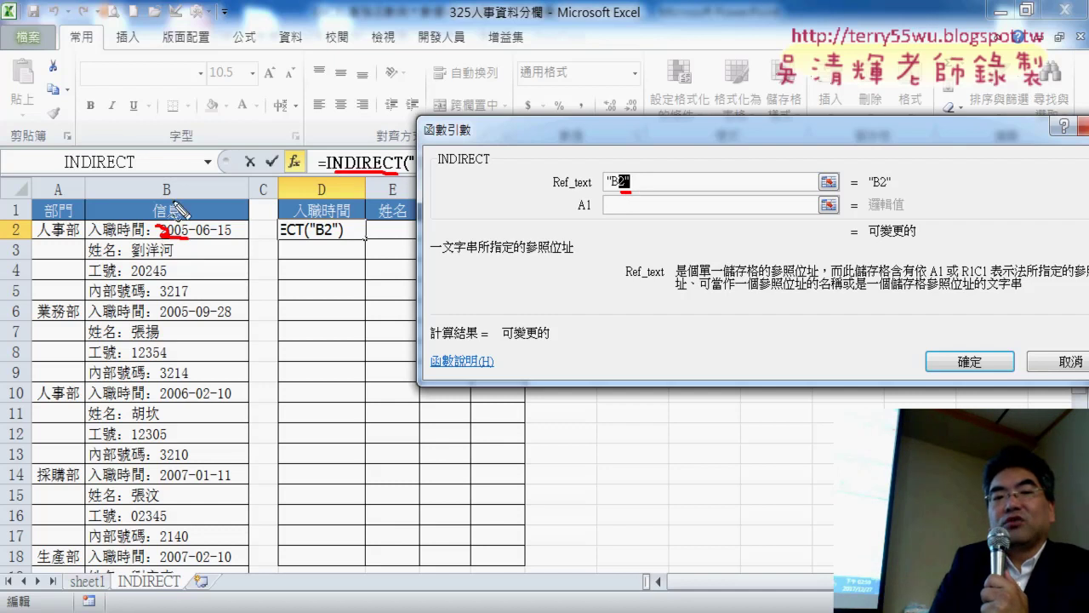
drag(174, 208, 172, 186)
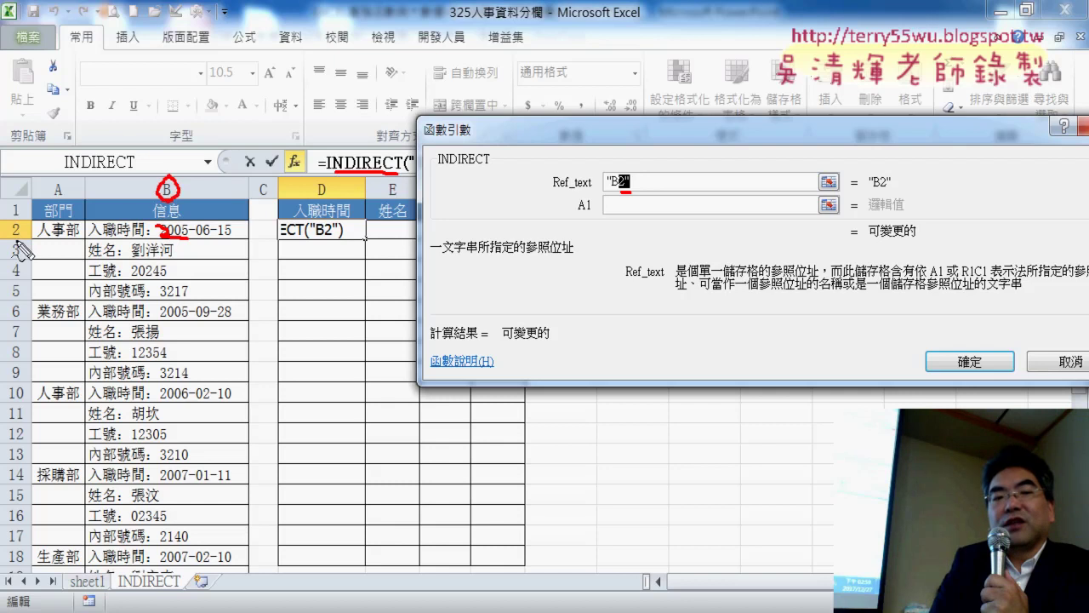
mouse_move(30, 223)
mouse_down()
mouse_move(10, 224)
mouse_move(35, 230)
mouse_up()
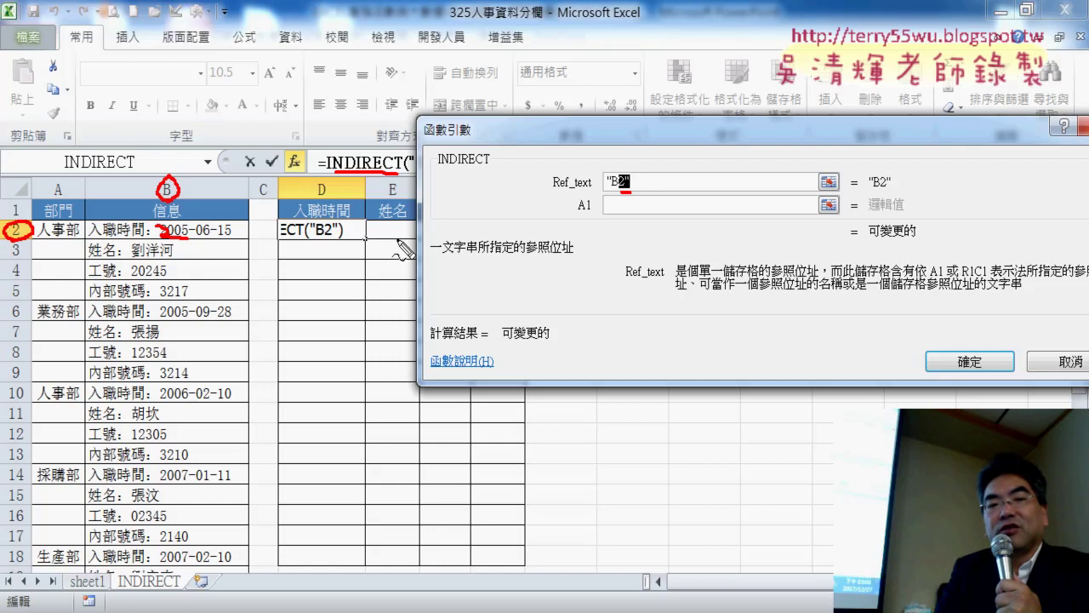
Clear the pen marks and discard the unfinished INDIRECT formula in D2
drag(302, 228, 299, 223)
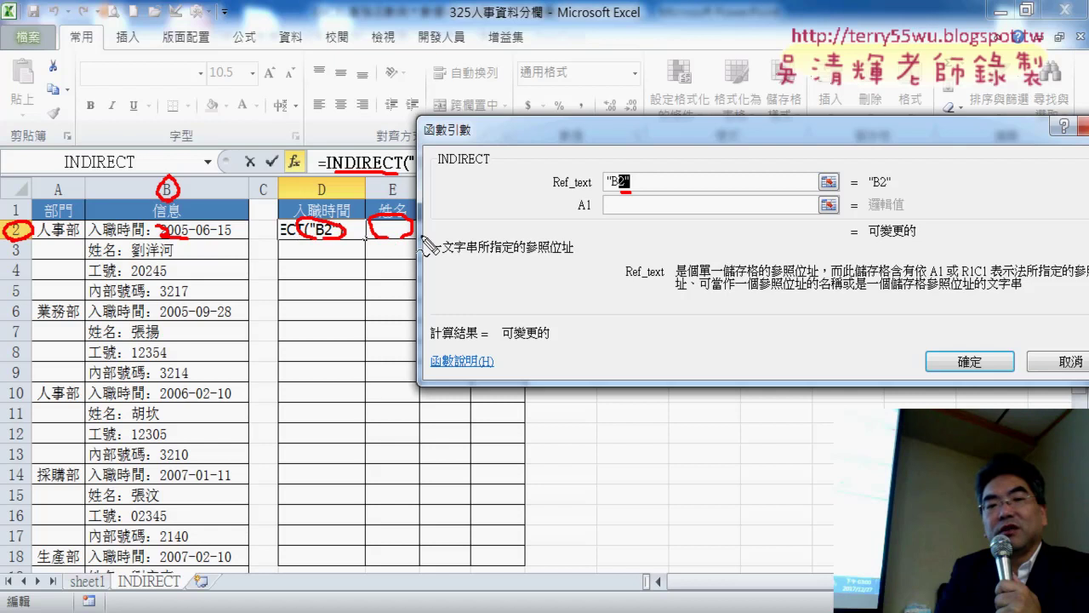
drag(449, 226, 511, 219)
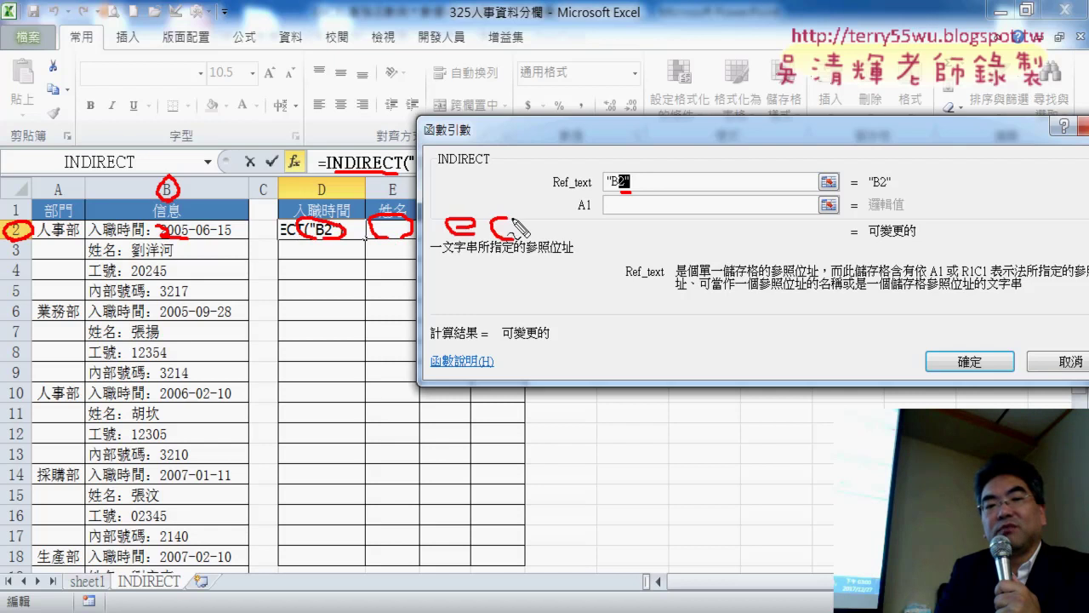
mouse_move(334, 245)
mouse_down()
mouse_move(340, 255)
mouse_move(410, 250)
mouse_up()
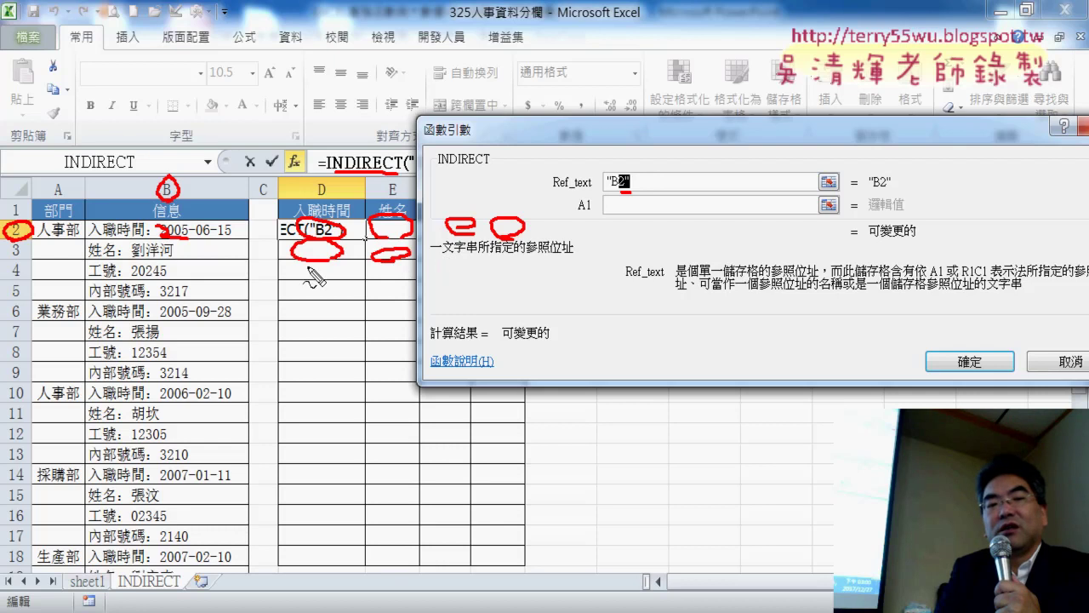
drag(286, 208, 294, 244)
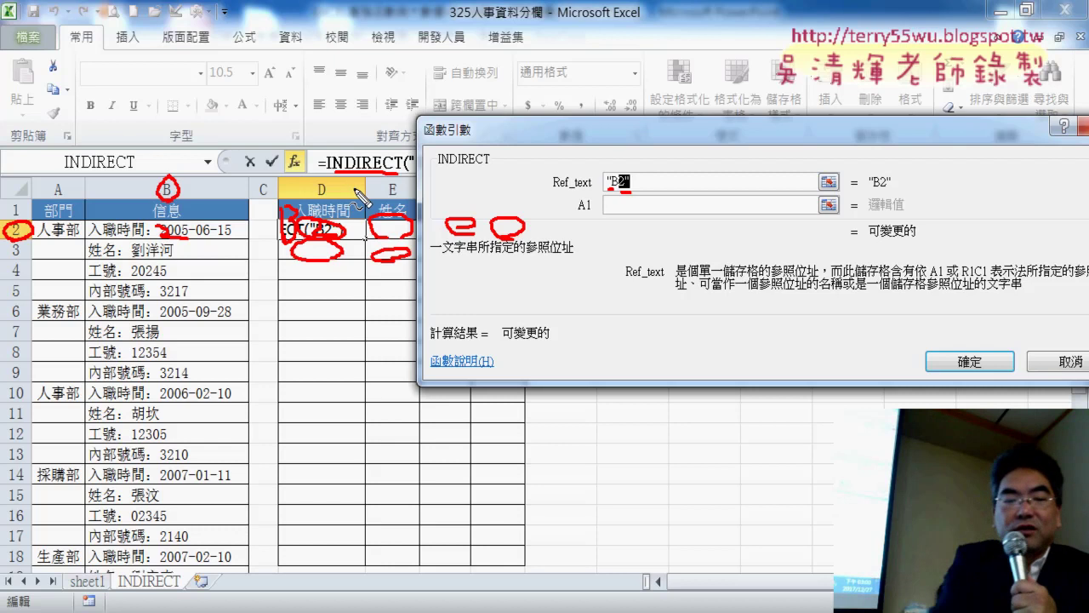
key(Escape)
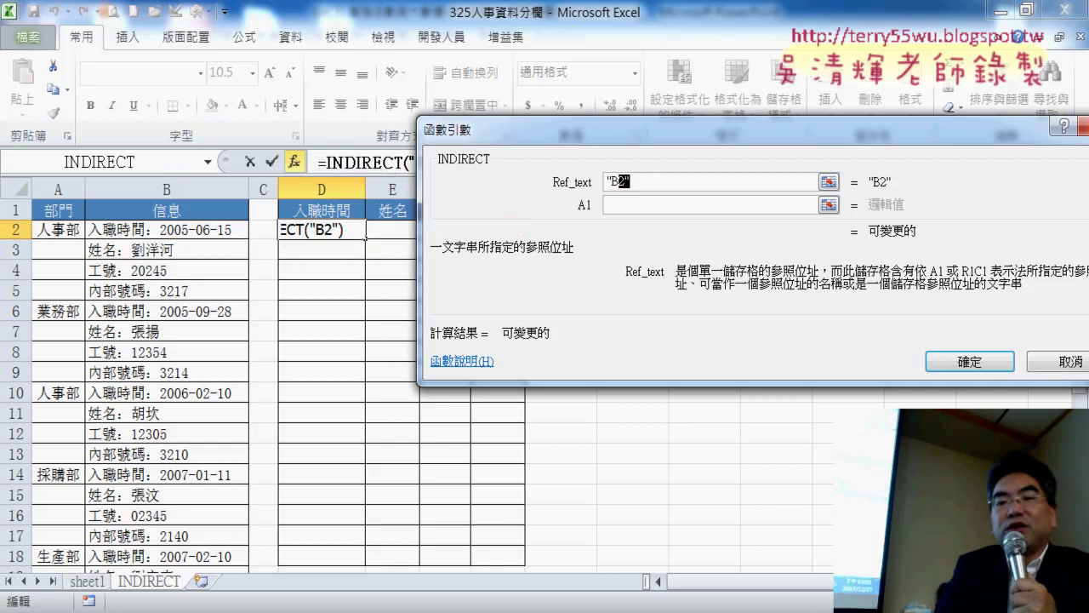
key(Escape)
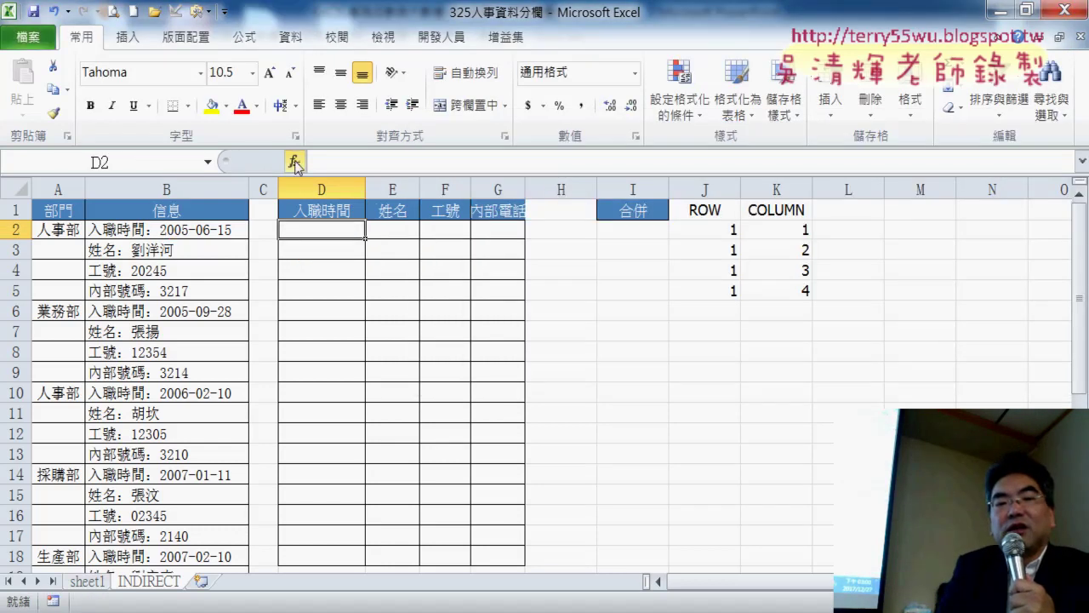
Insert the COLUMN function into D2 from the Recently Used list
click(295, 162)
click(688, 168)
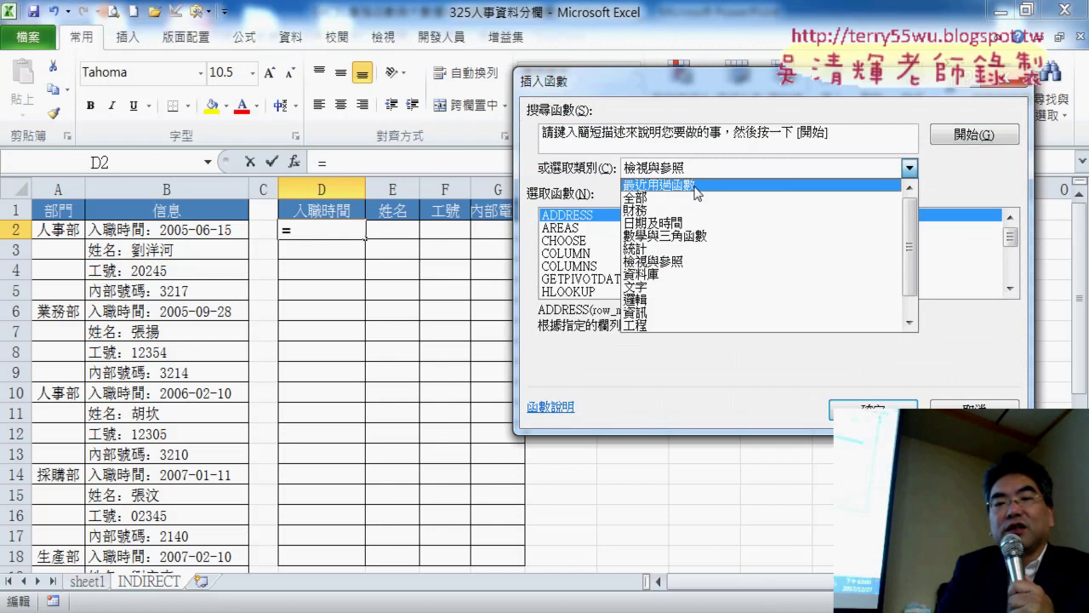
click(694, 186)
double_click(617, 268)
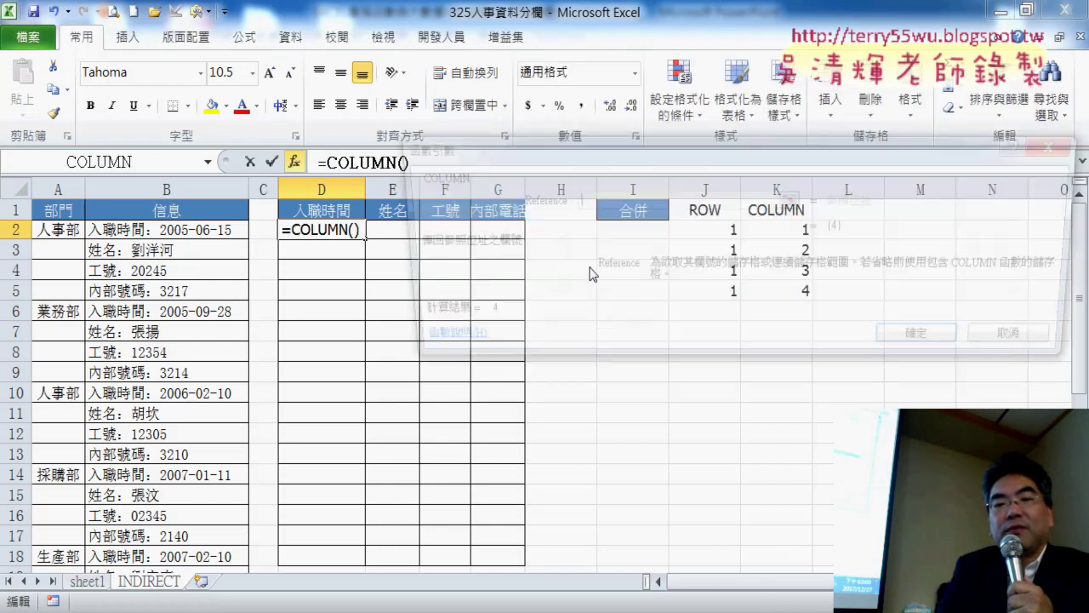
Change D2 to =COLUMN()-2 and fill it across D2:G9 so every row reads 2, 3, 4, 5
click(925, 344)
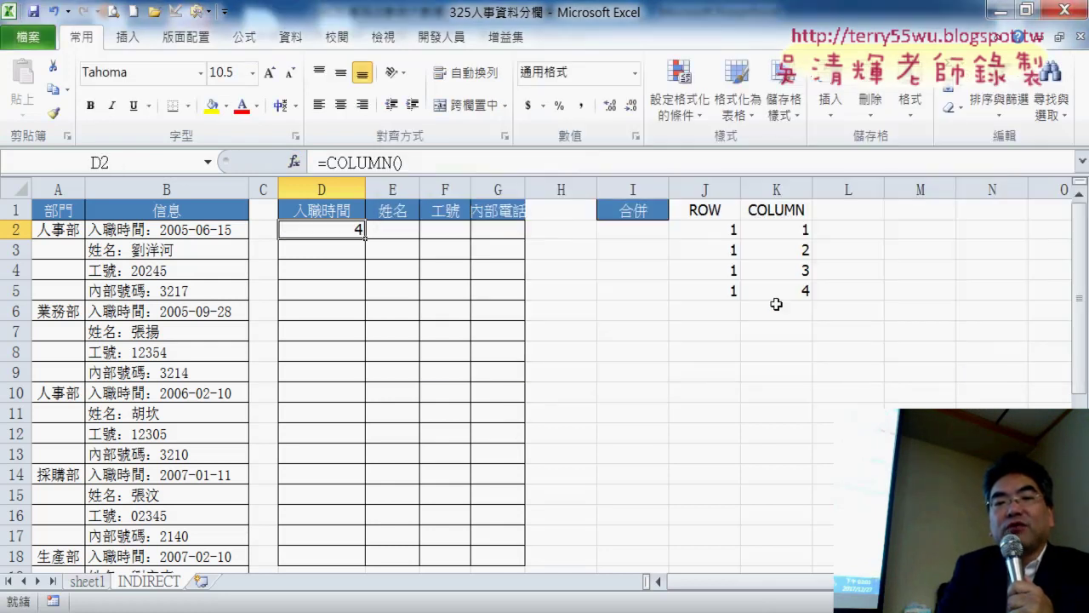
click(434, 161)
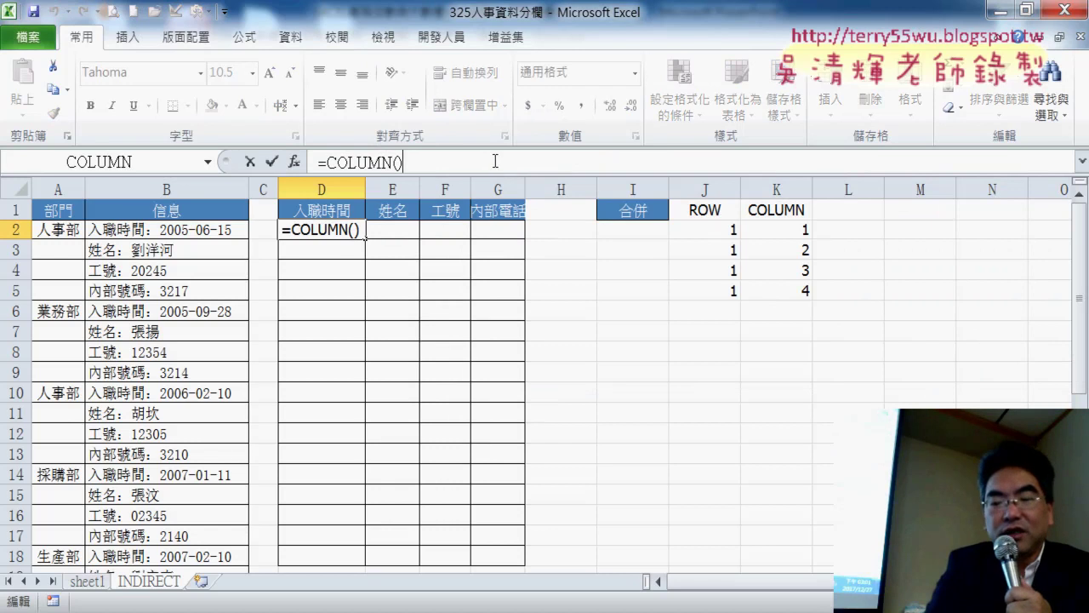
text(-2)
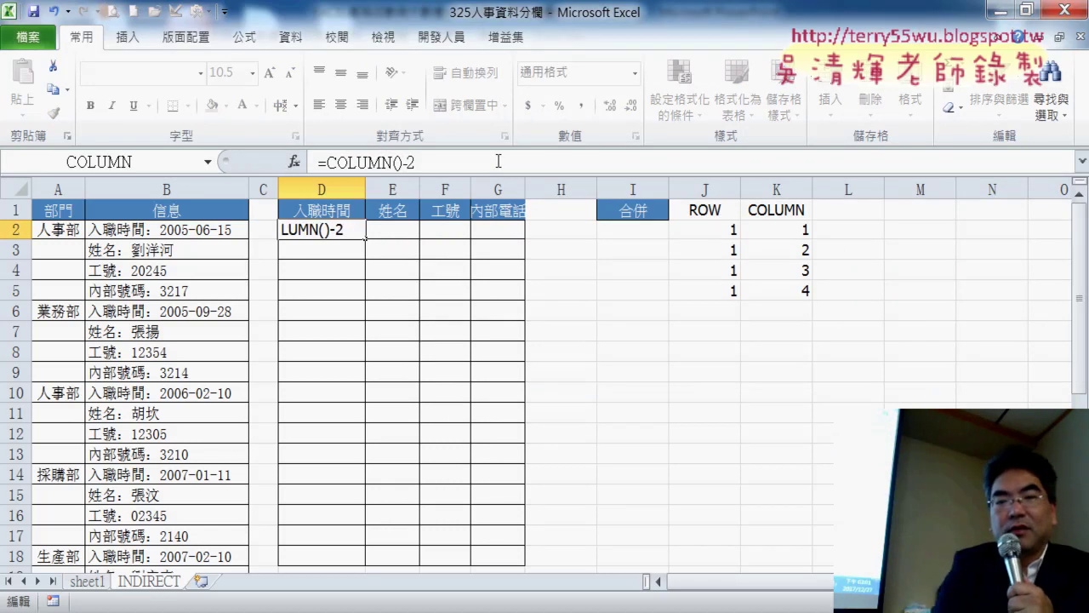
key(Return)
click(327, 225)
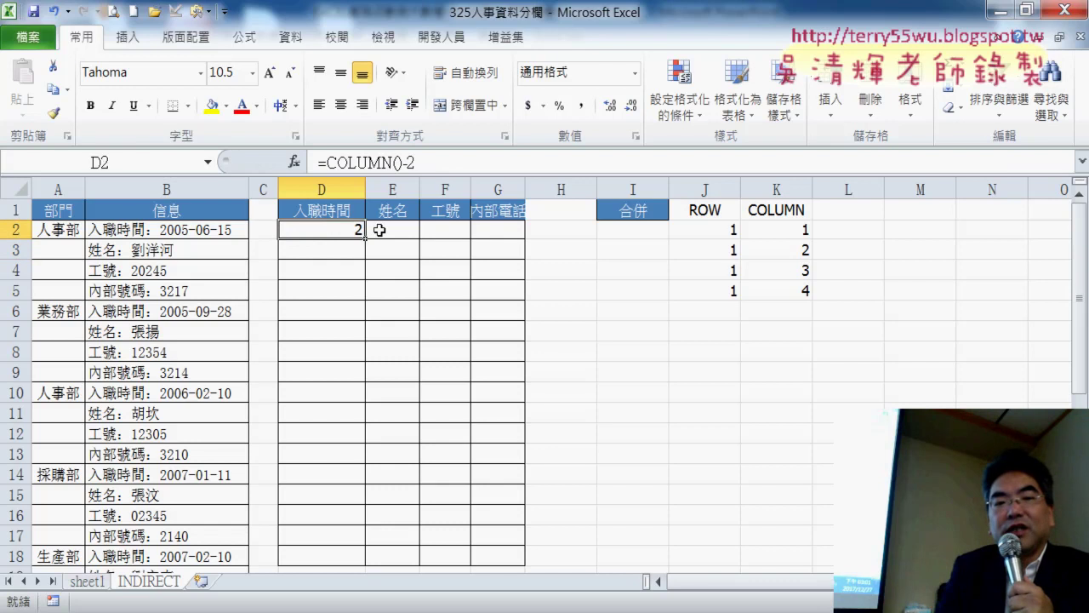
mouse_move(366, 239)
mouse_down()
mouse_move(525, 239)
mouse_move(528, 375)
mouse_up()
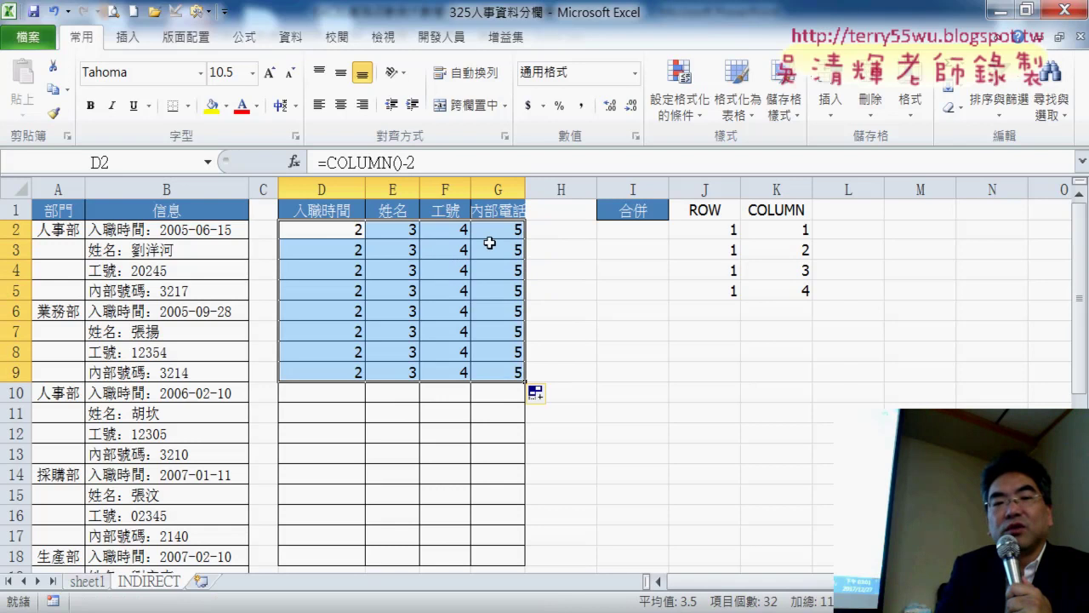
Extend D2 to =COLUMN()-2+(ROW()-2)*4 and fill D2:G9, numbering 2 through 33
click(463, 151)
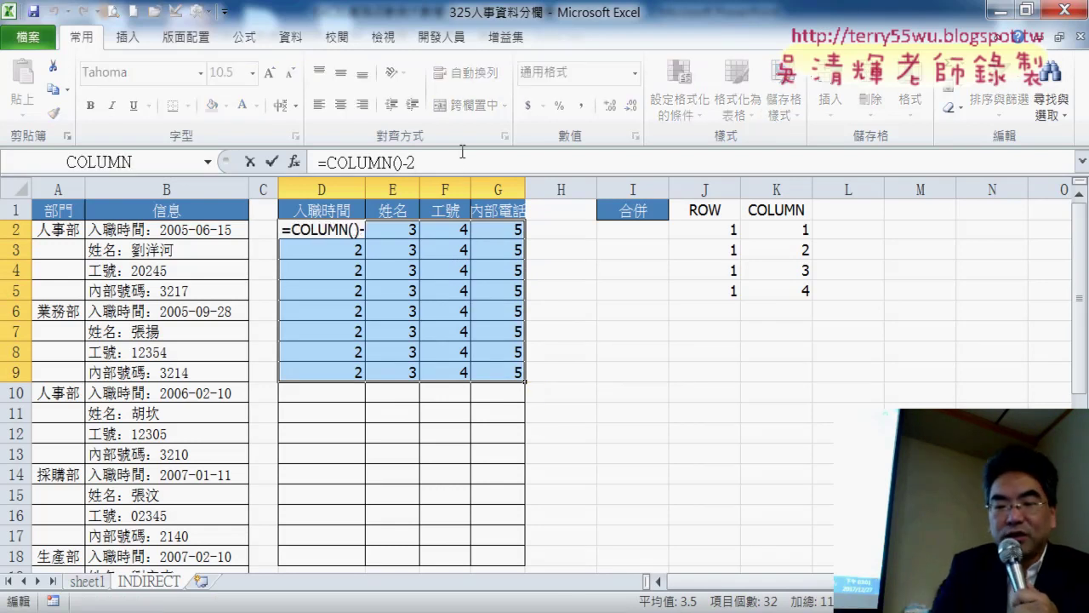
text(+)
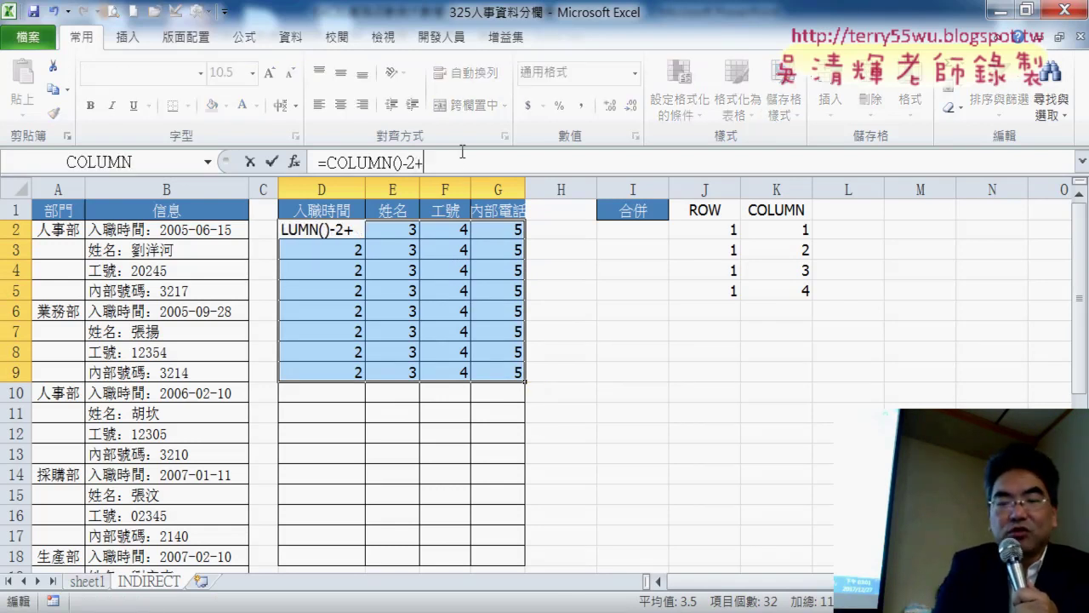
text((r)
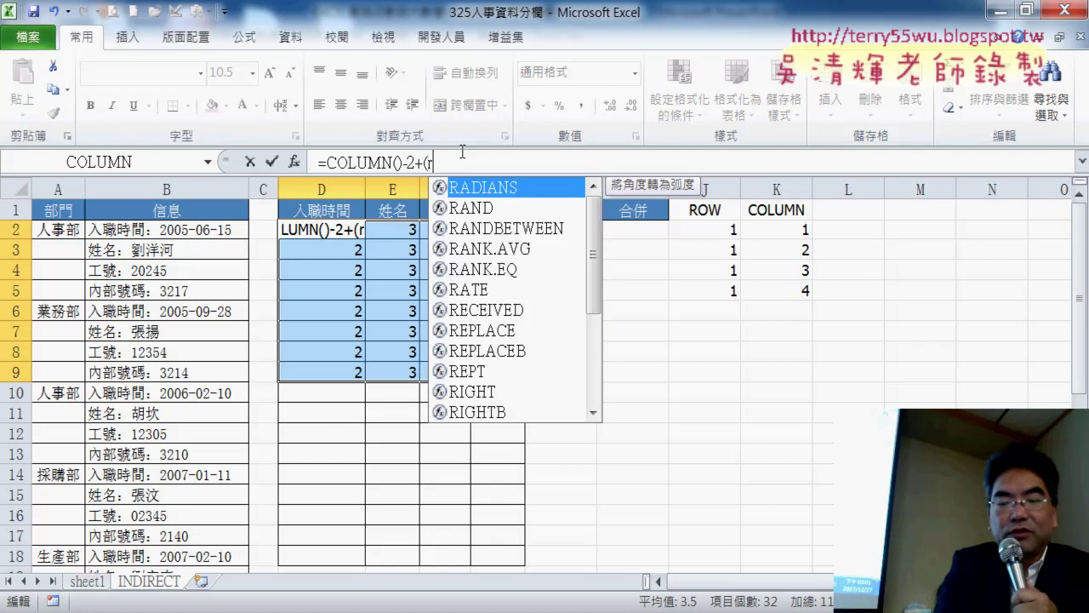
text(ow())
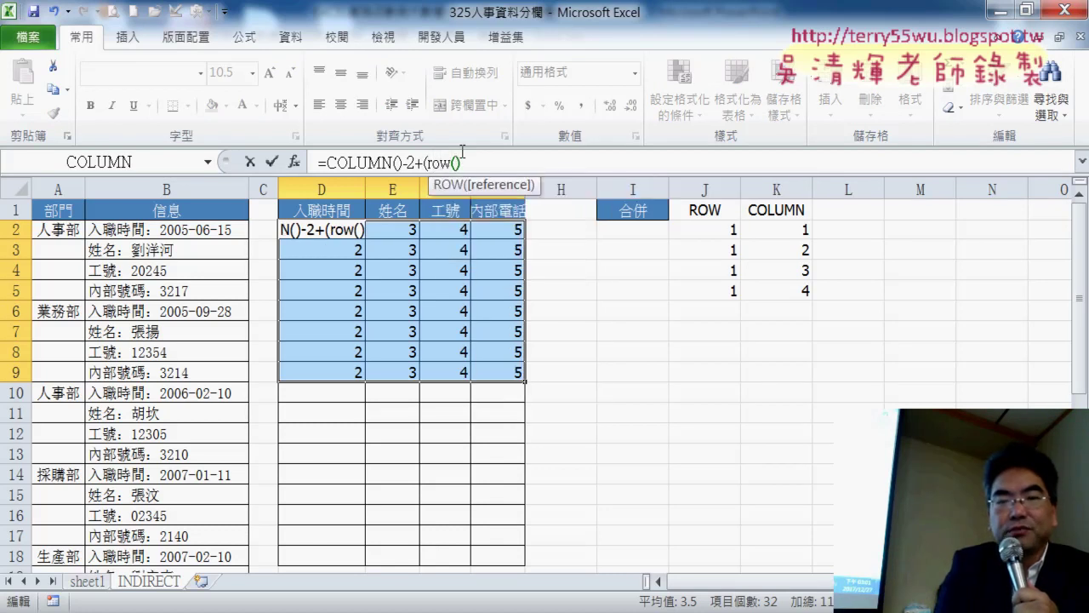
text(-)
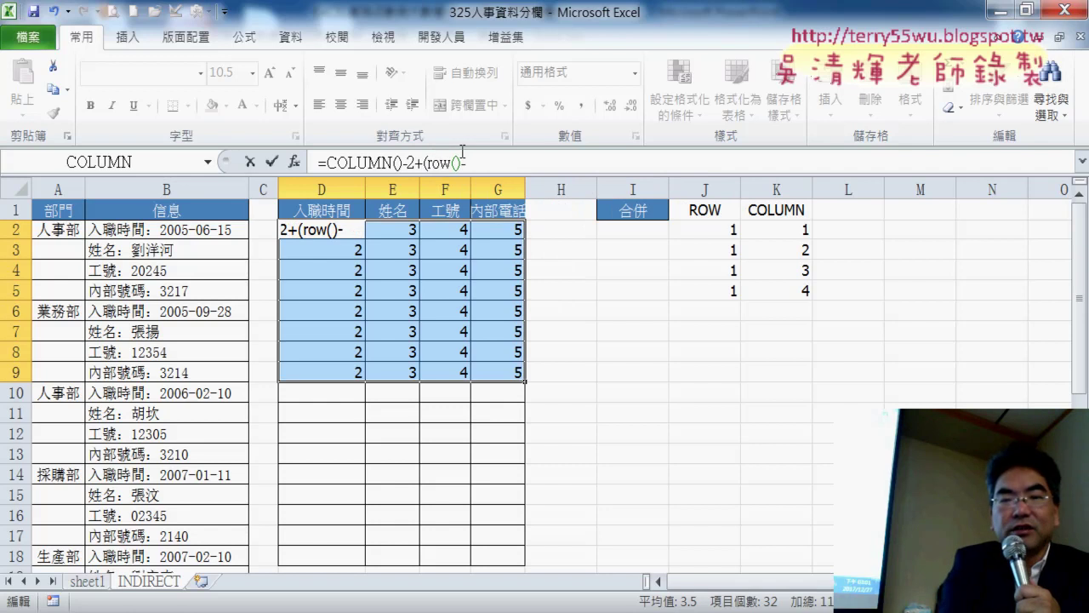
text(2)*)
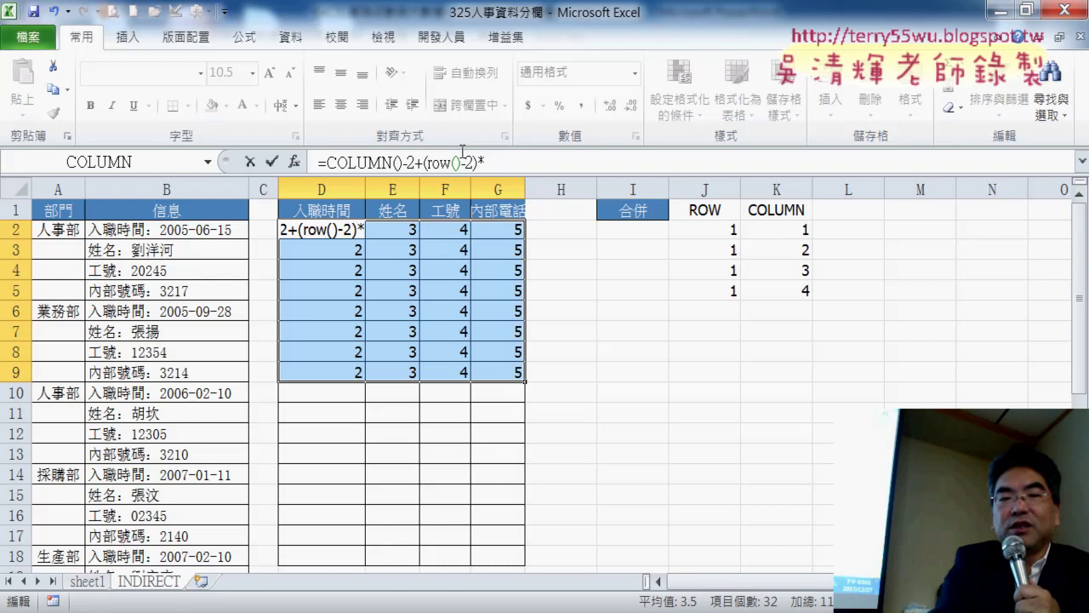
text(4)
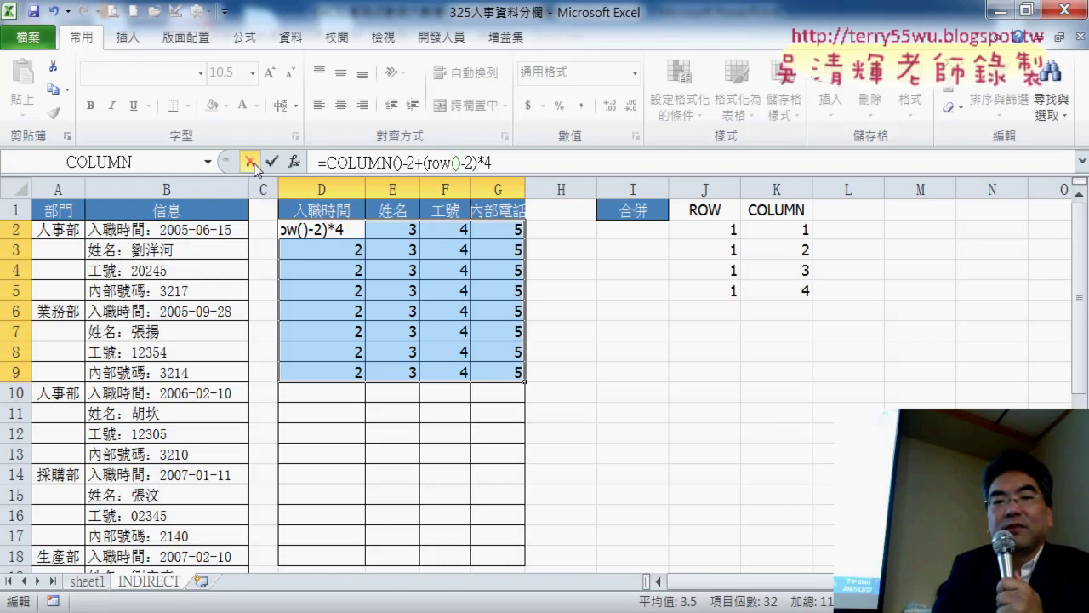
key(Return)
click(358, 238)
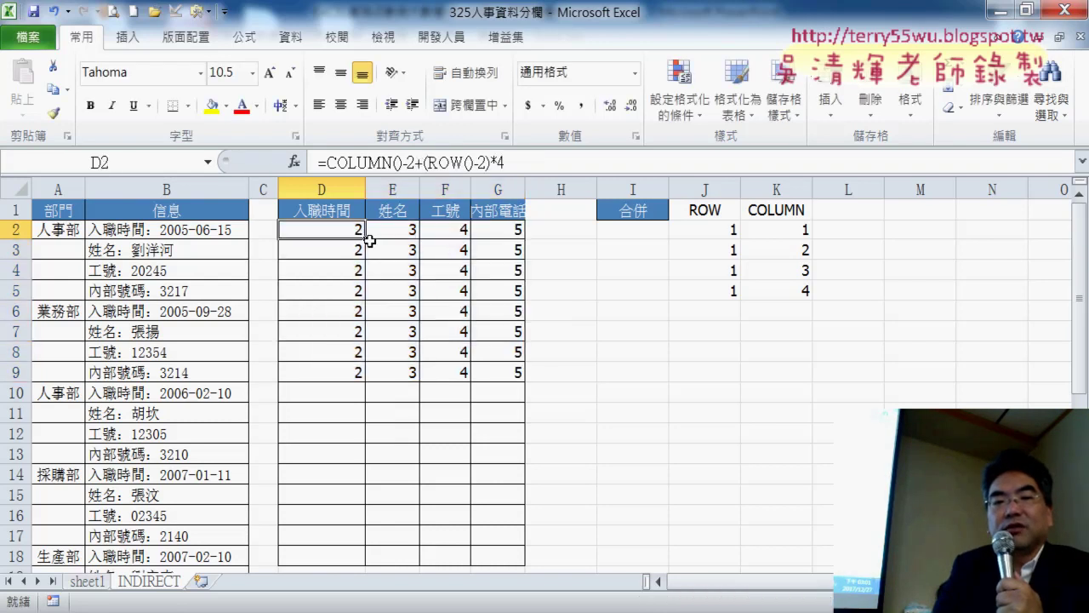
mouse_move(364, 240)
mouse_down()
mouse_move(522, 240)
mouse_move(574, 377)
mouse_up()
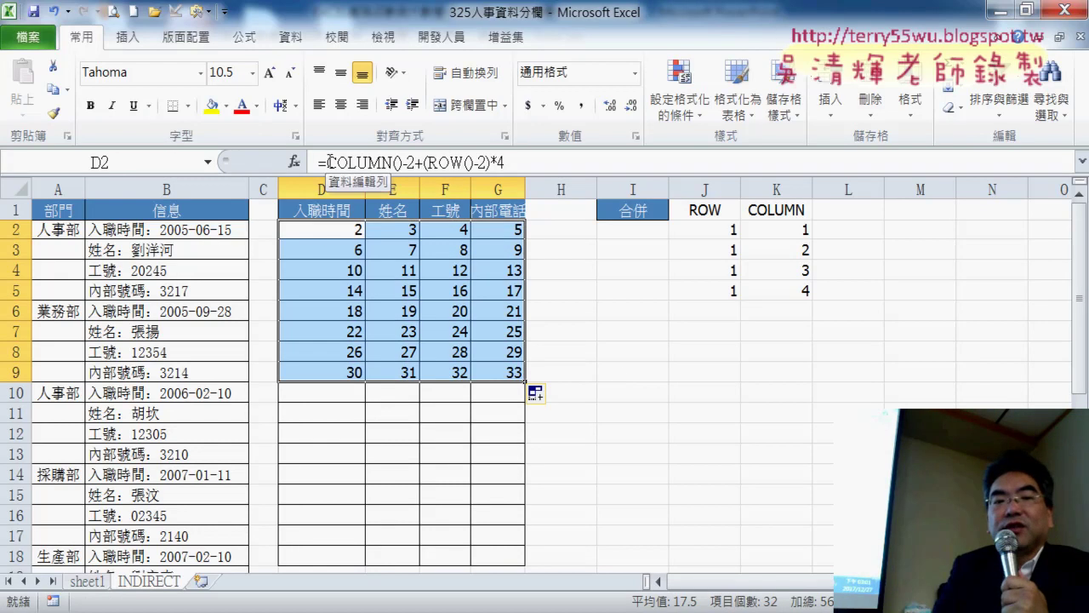
drag(328, 161, 505, 160)
right_click(504, 166)
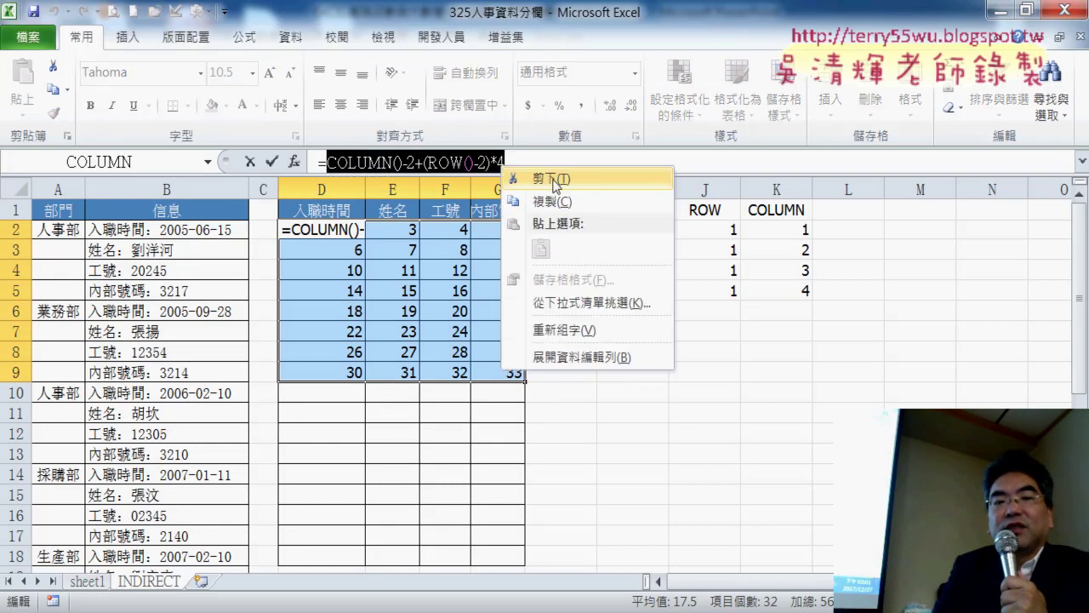
Try cutting the expression and inserting a function, then cancel to restore the formula
click(554, 179)
click(294, 161)
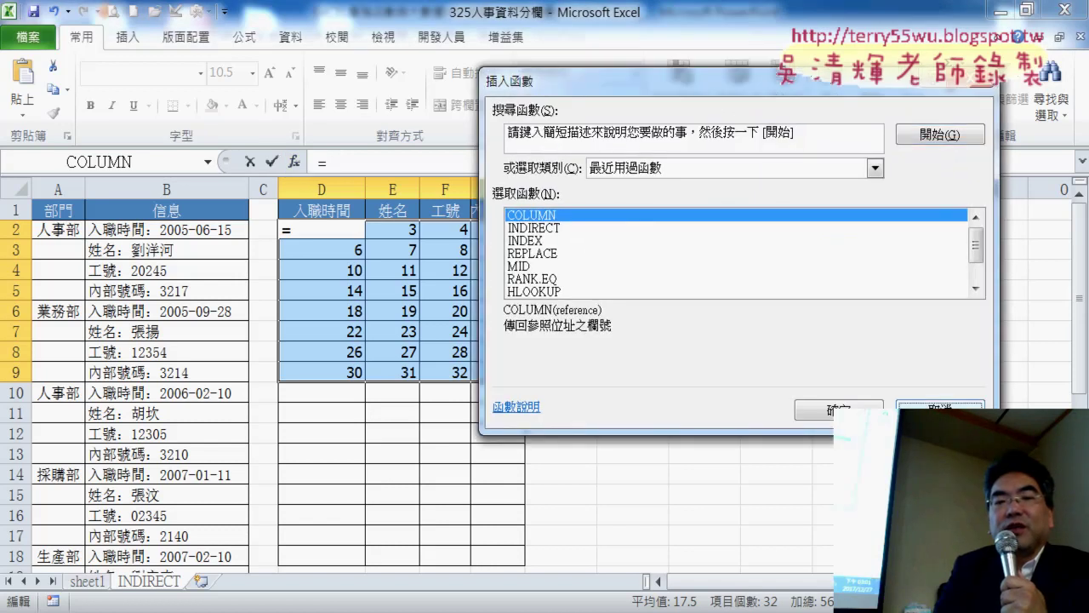
key(Escape)
click(297, 167)
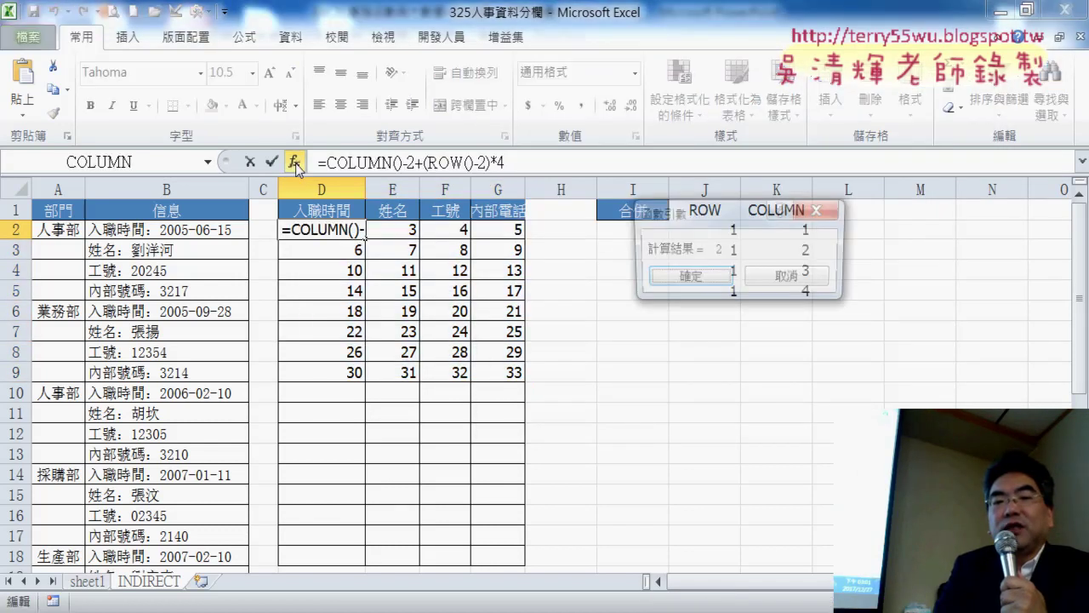
click(772, 278)
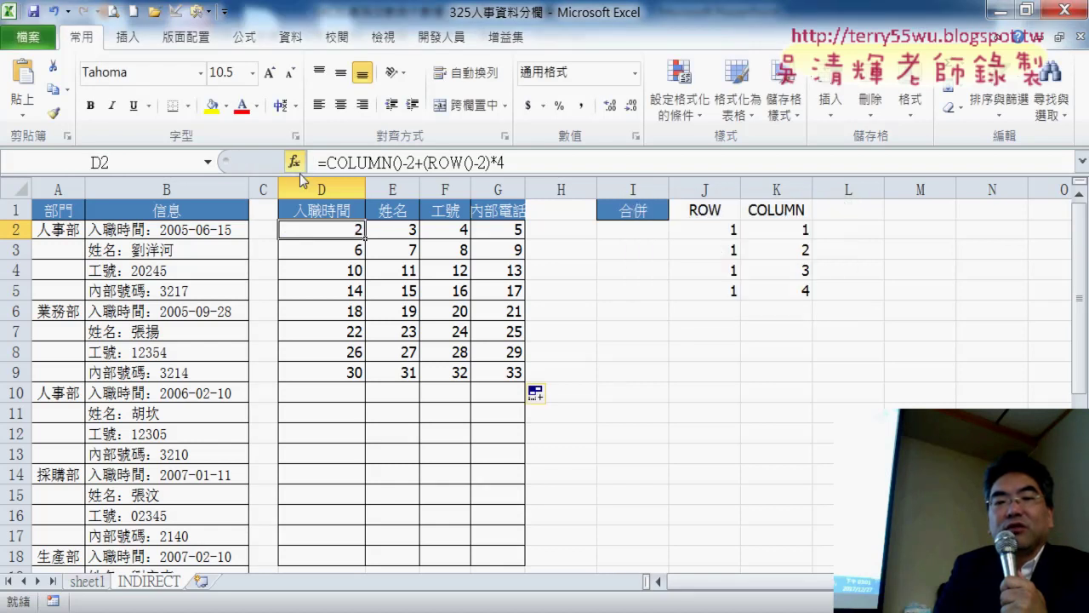
Cut D2's expression, leaving a bare =, and bring up the Insert Function list
drag(324, 162, 534, 161)
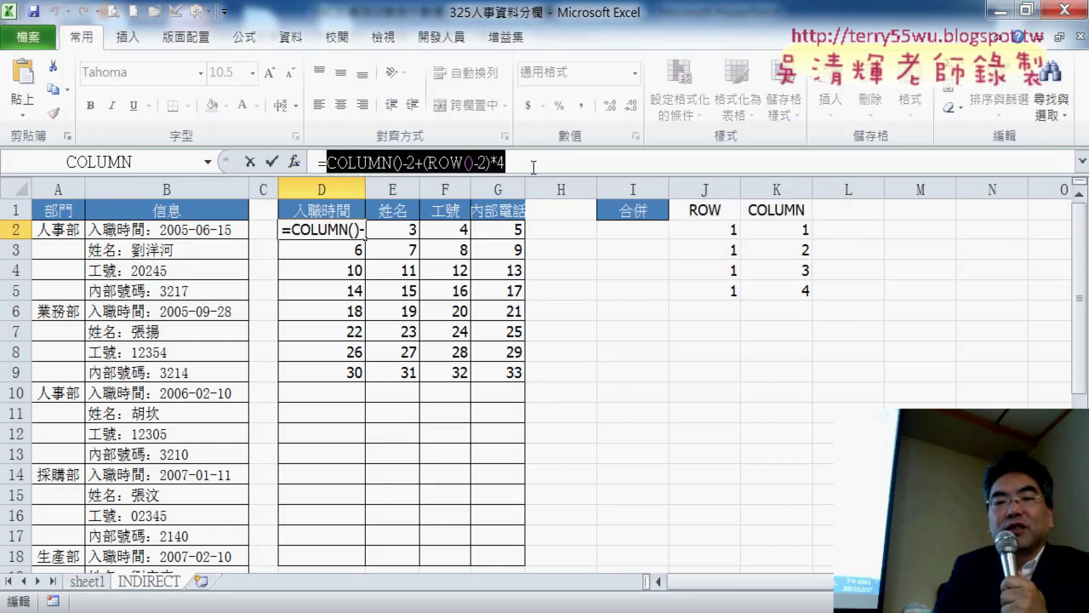
right_click(535, 168)
click(588, 180)
click(293, 162)
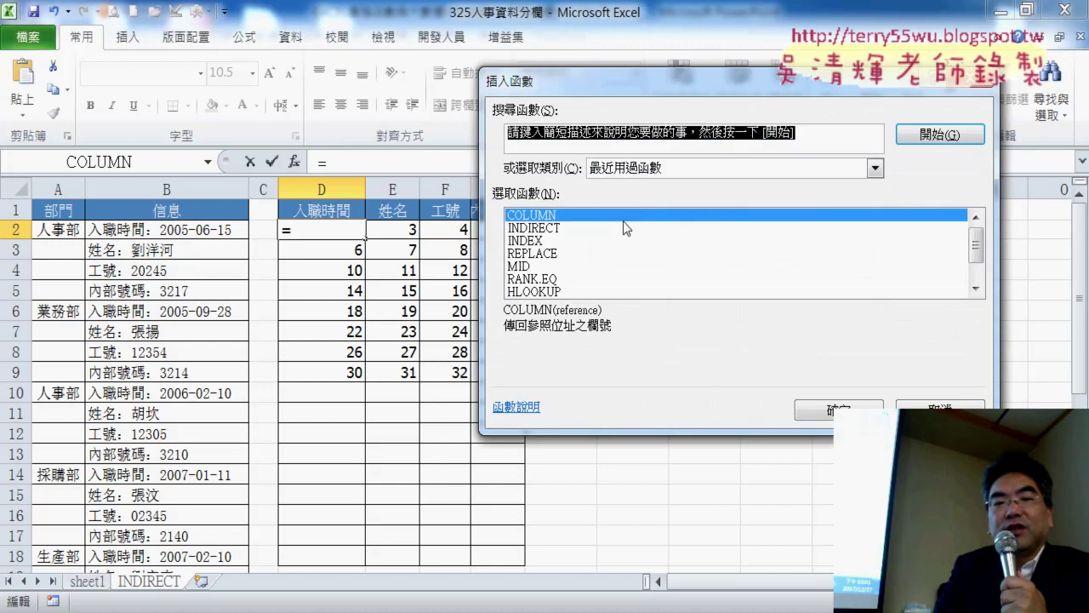
Choose INDIRECT and set Ref_text to "B"&COLUMN()-2+(ROW()-2)*4 using the pasted expression
double_click(571, 228)
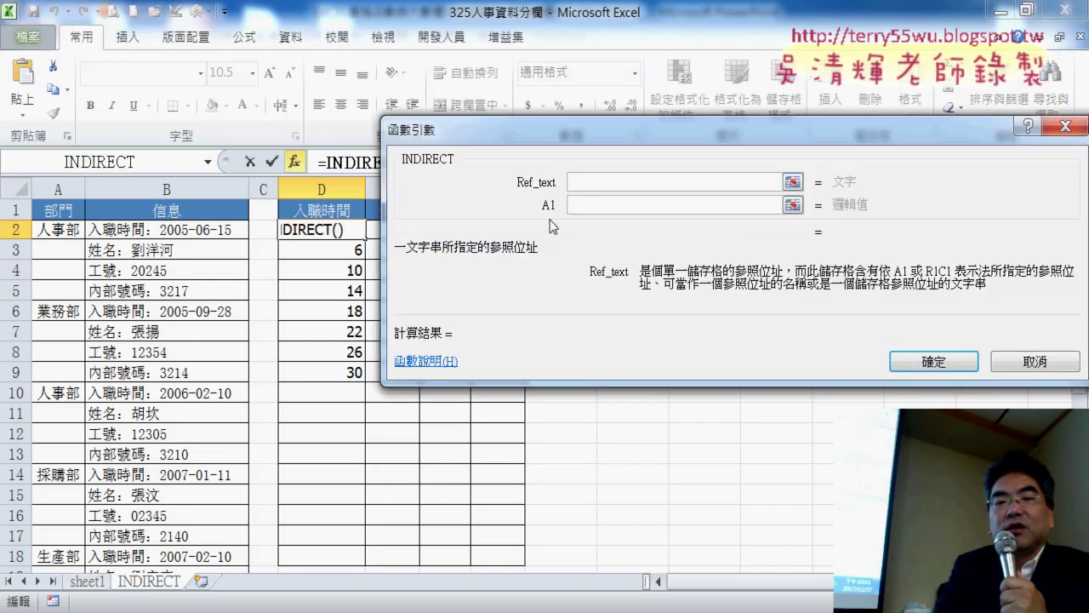
text(")
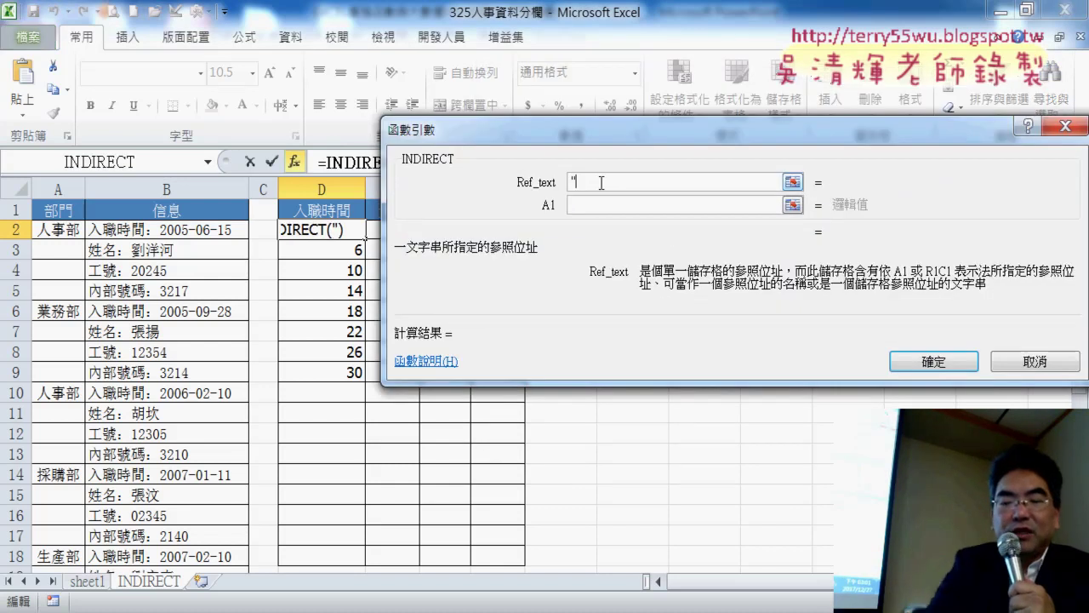
text(B")
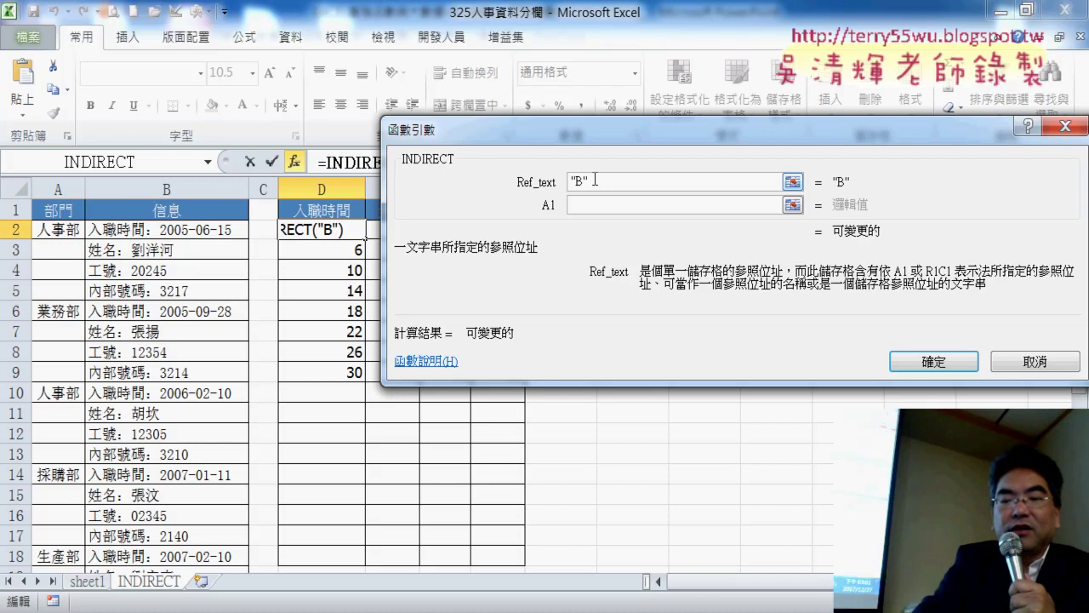
text(&)
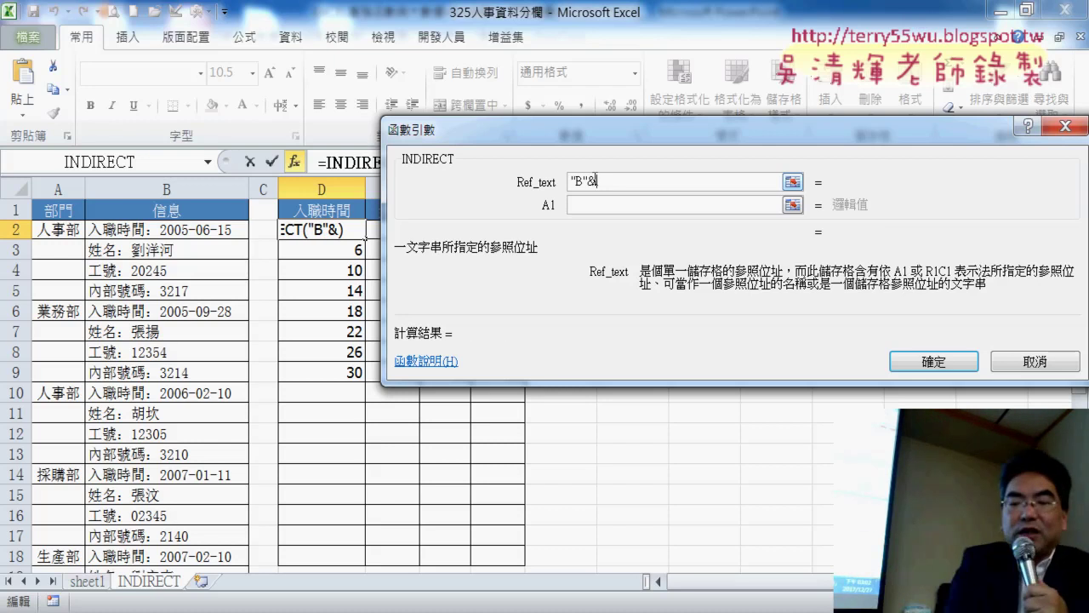
key(ctrl+v)
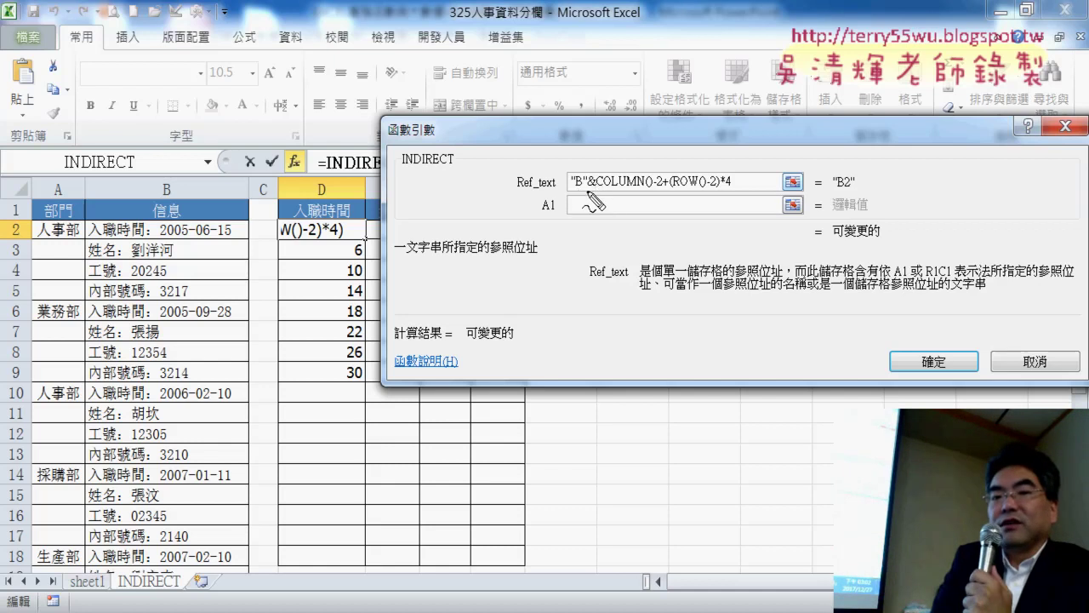
Annotate how the reference resolves to B2, then confirm the INDIRECT formula in D2
drag(678, 150, 689, 174)
drag(596, 192, 586, 193)
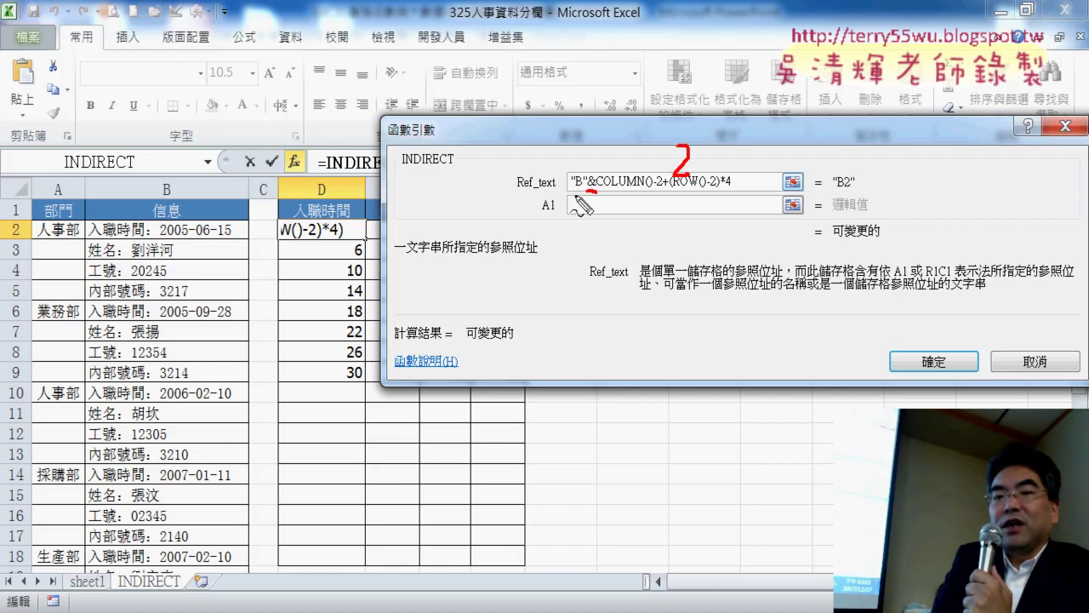
mouse_move(649, 133)
mouse_down()
mouse_move(650, 155)
mouse_move(855, 153)
mouse_up()
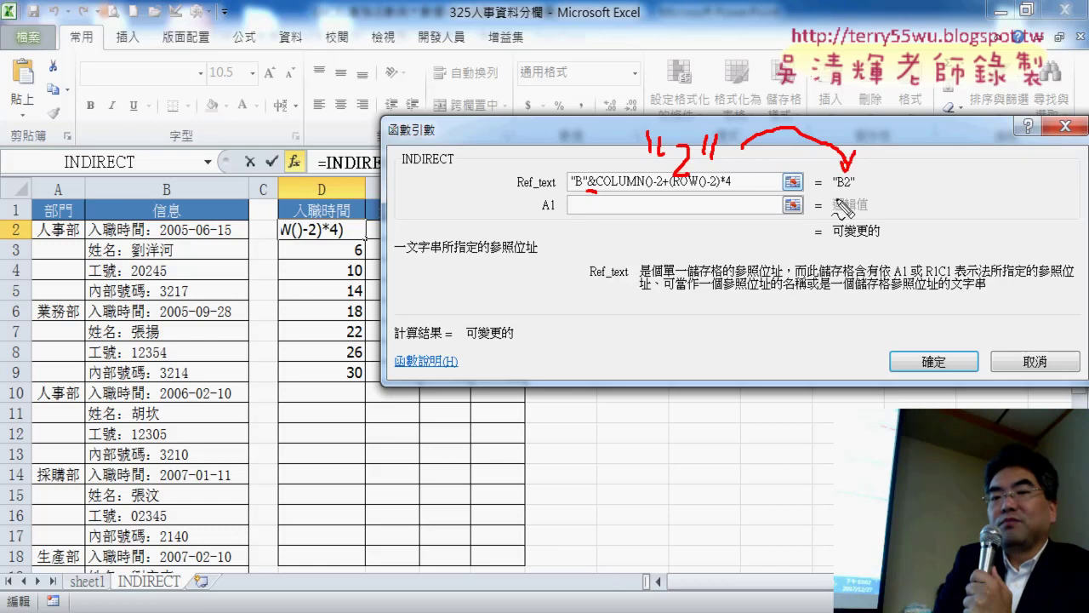
drag(835, 197, 857, 195)
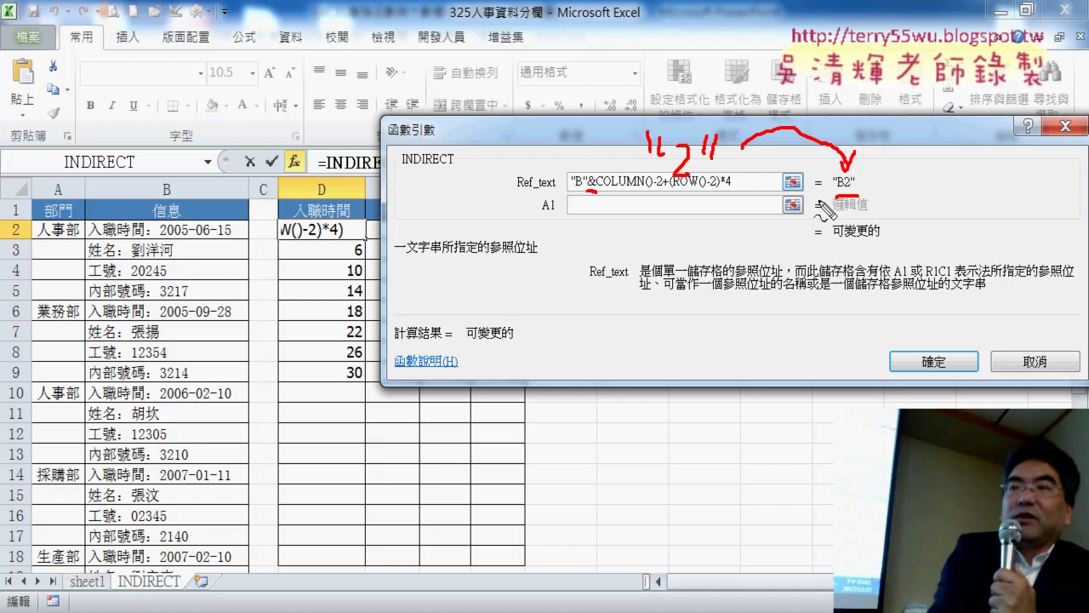
key(Escape)
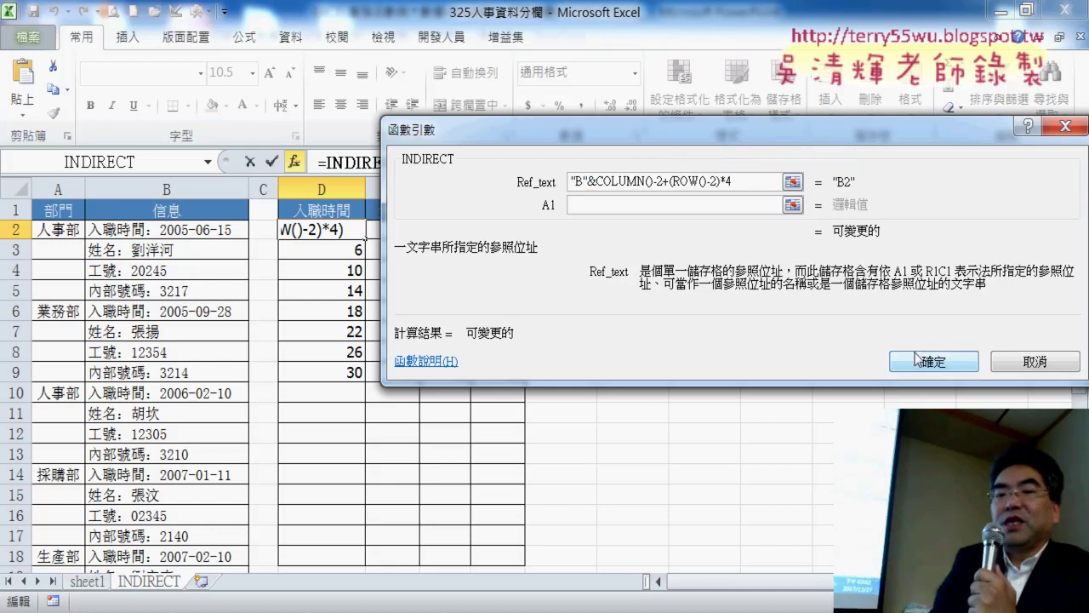
click(931, 361)
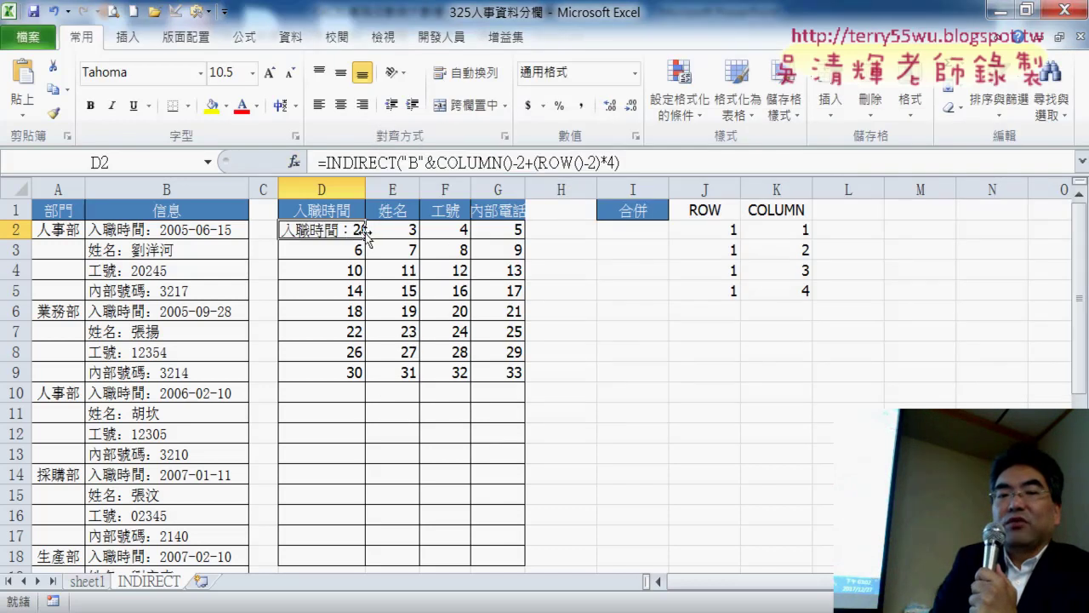
Fill the INDIRECT formula across D2:G9 and widen columns D–G to fit the records
mouse_move(366, 240)
mouse_down()
mouse_move(523, 242)
mouse_move(526, 375)
mouse_up()
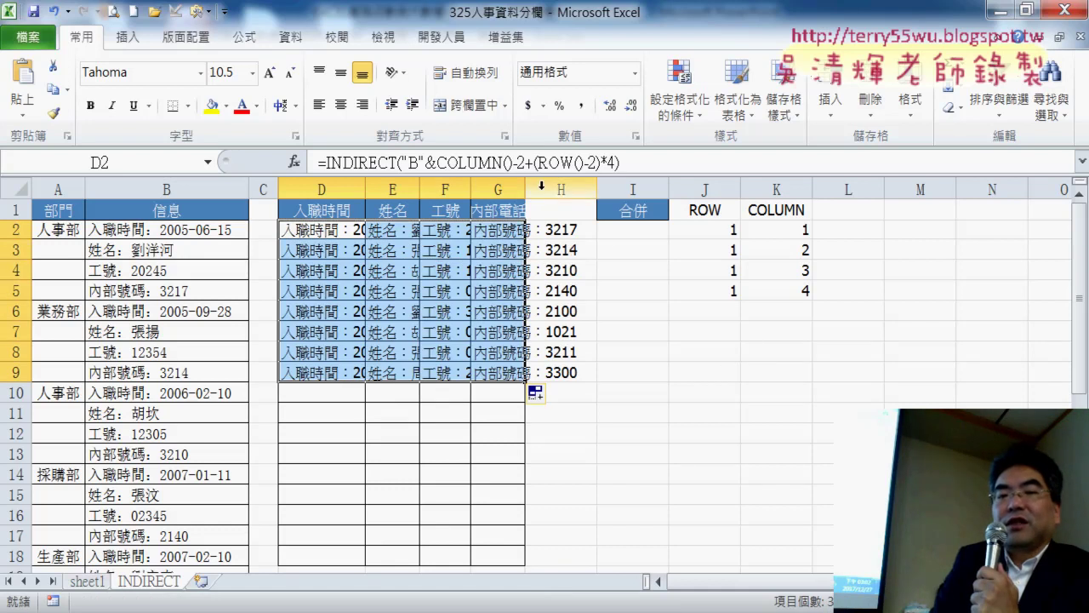
click(911, 102)
click(943, 236)
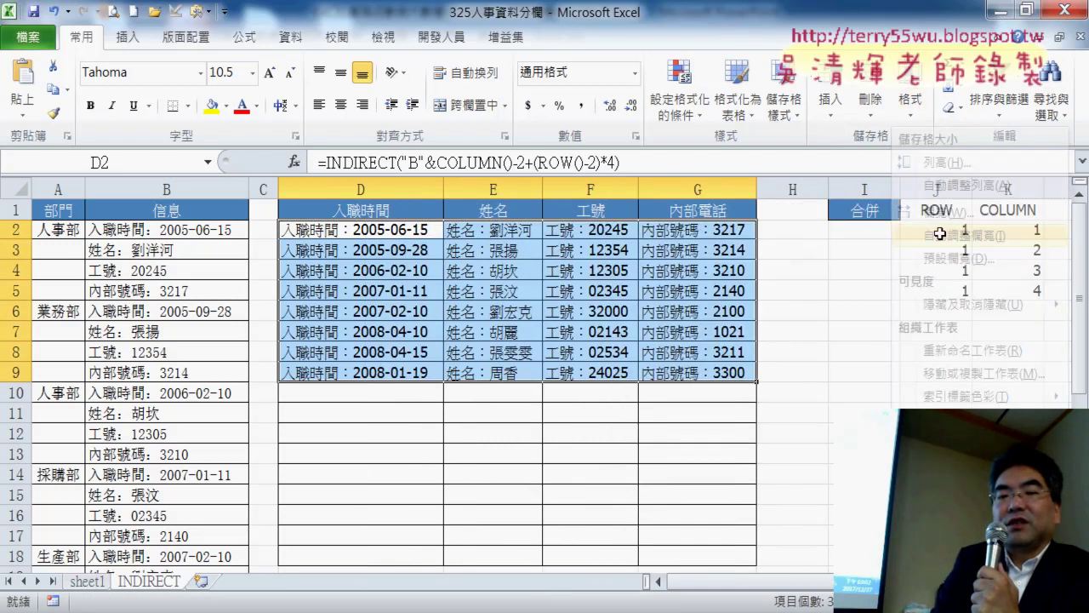